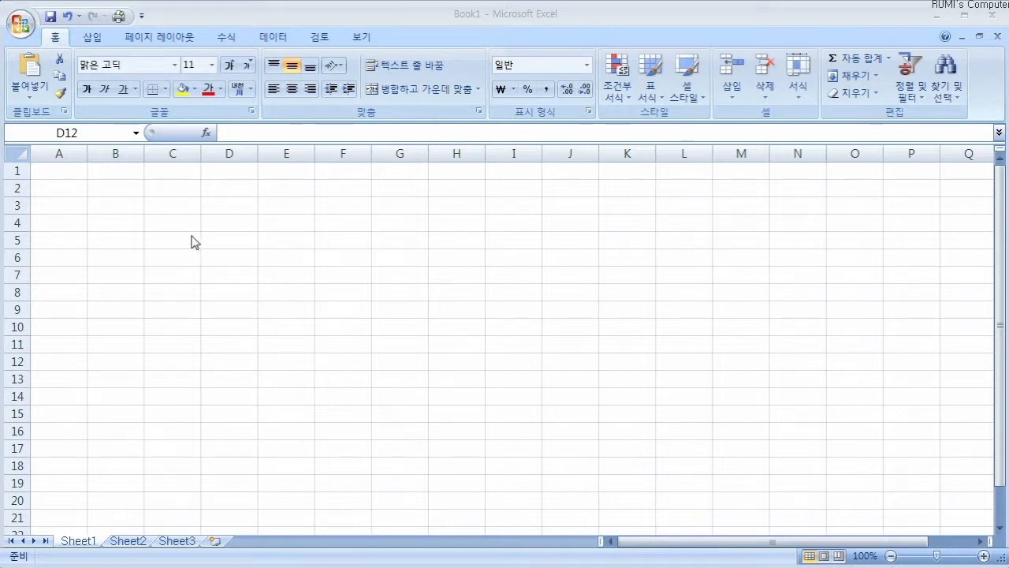
# Select cell B2 on the empty Sheet1 as the table's starting cell
pyautogui.click(119, 189)
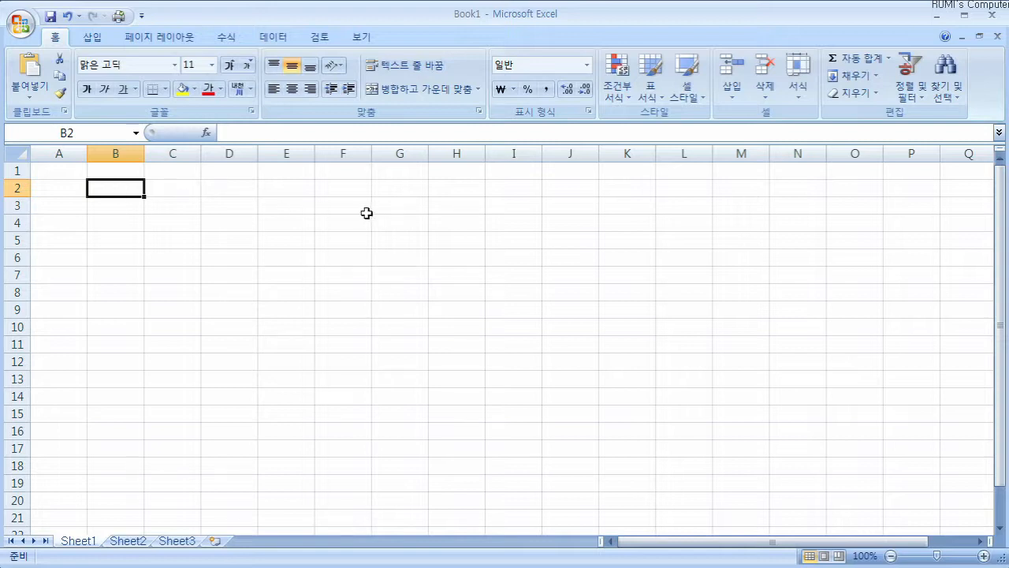
# Switch input to Korean and enter 이유가 뭘까? in cell B2
pyautogui.write('d')
pyautogui.press('BackSpace')
pyautogui.press('Hangul')
pyautogui.write('아')
pyautogui.press('BackSpace')
pyautogui.write('ㅣ름')
pyautogui.press('BackSpace')
pyautogui.press('BackSpace')
pyautogui.press('BackSpace')
pyautogui.write('유가 뭘까?')
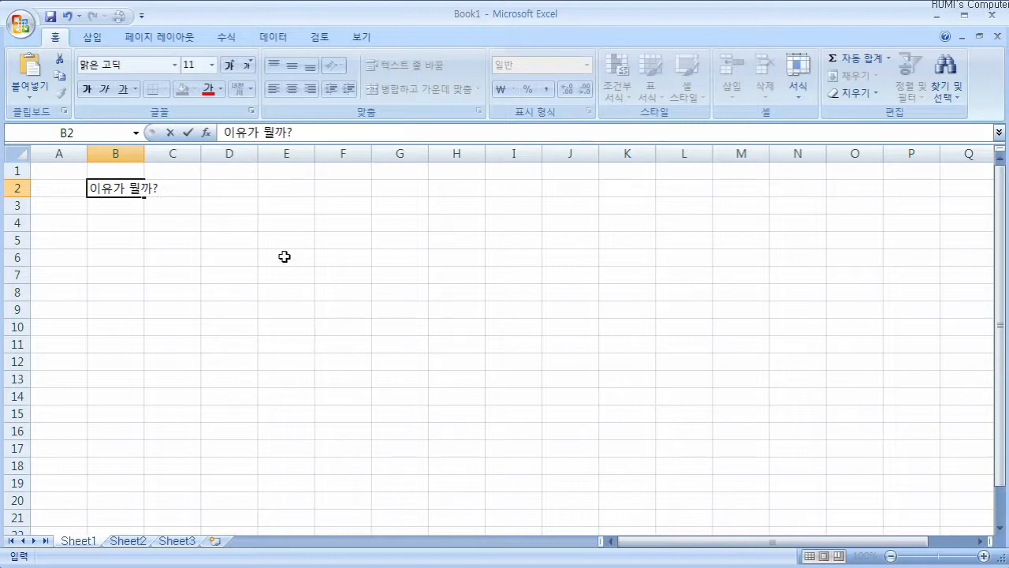
pyautogui.press('Return')
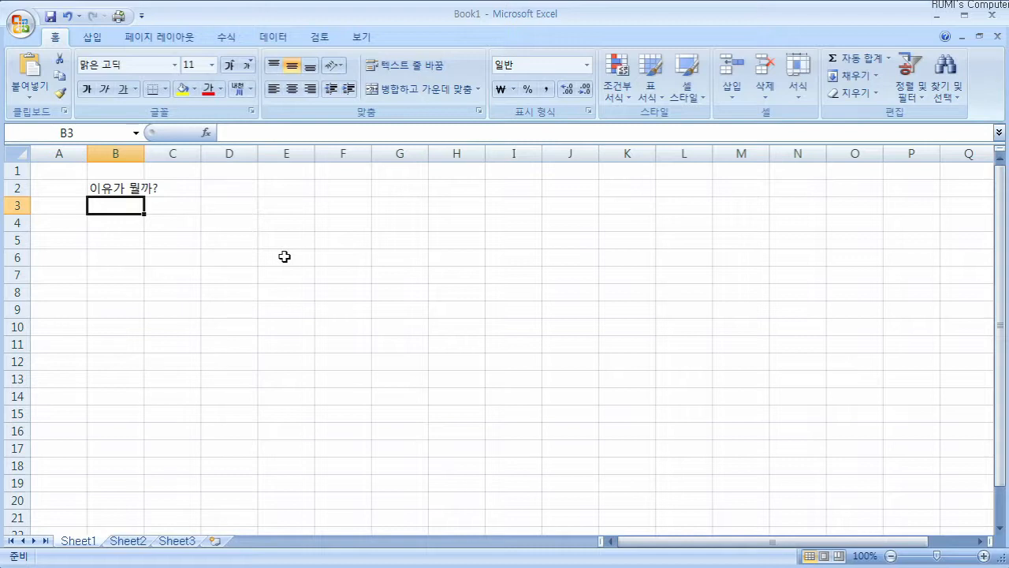
# Clear B2, undo the deletion, then overwrite B2 with the heading 이름
pyautogui.click(105, 188)
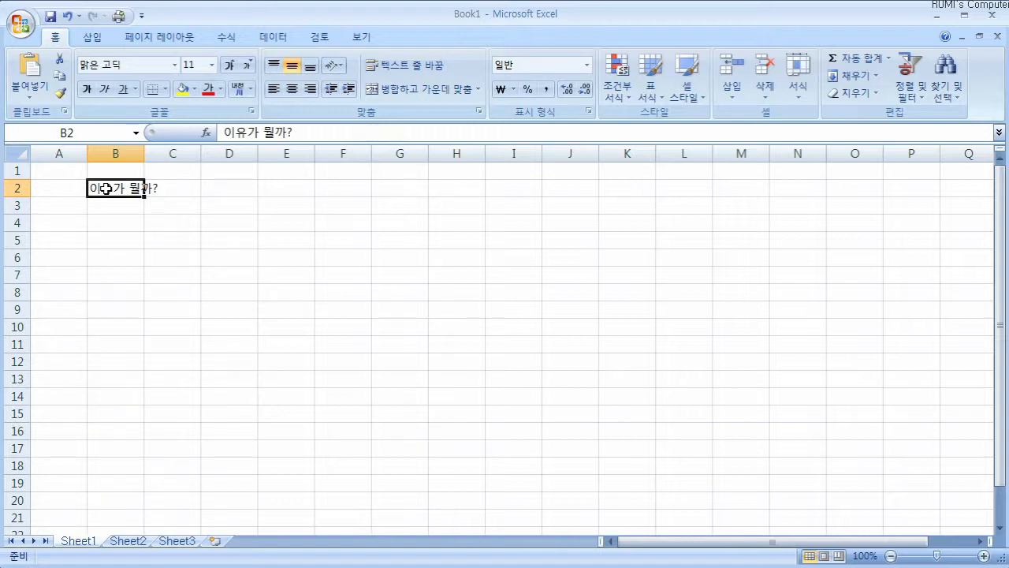
pyautogui.press('Delete')
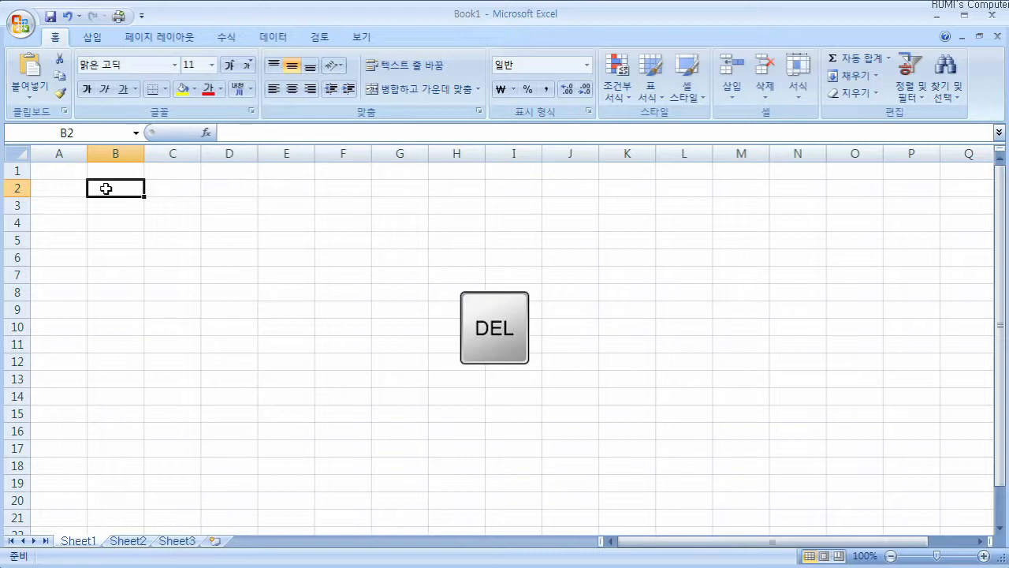
pyautogui.click(67, 16)
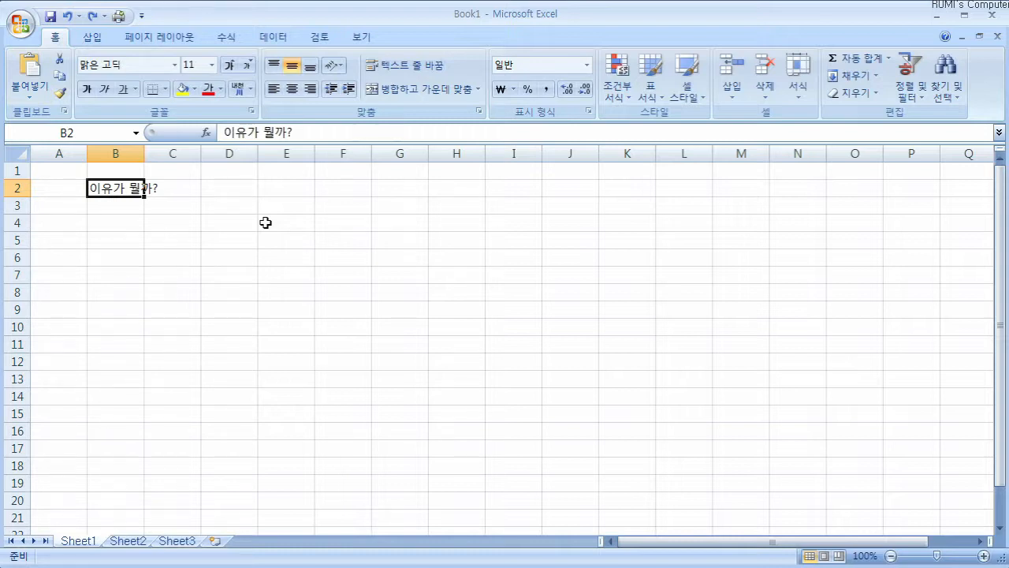
pyautogui.write('일')
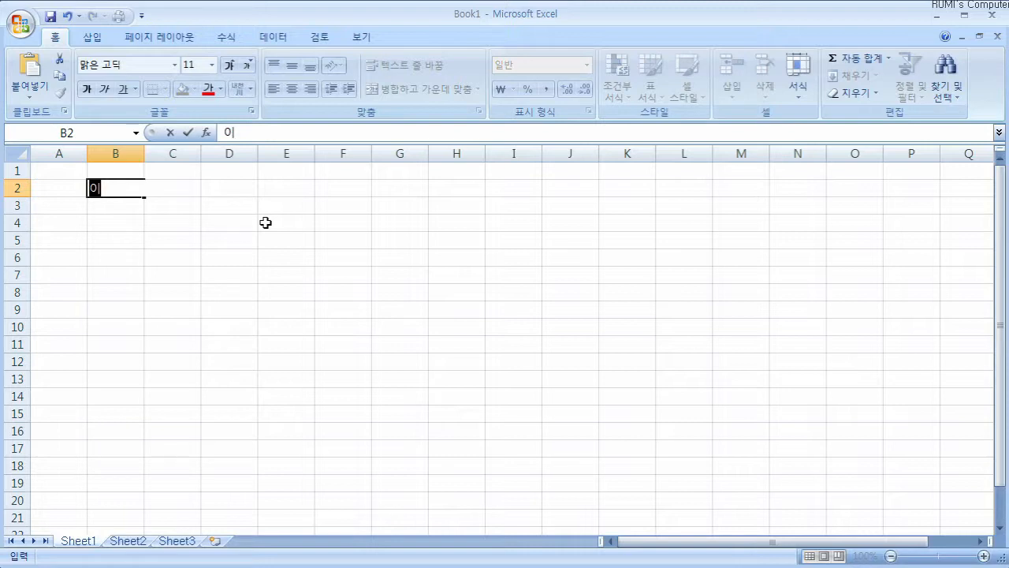
pyautogui.write('름')
pyautogui.press('Return')
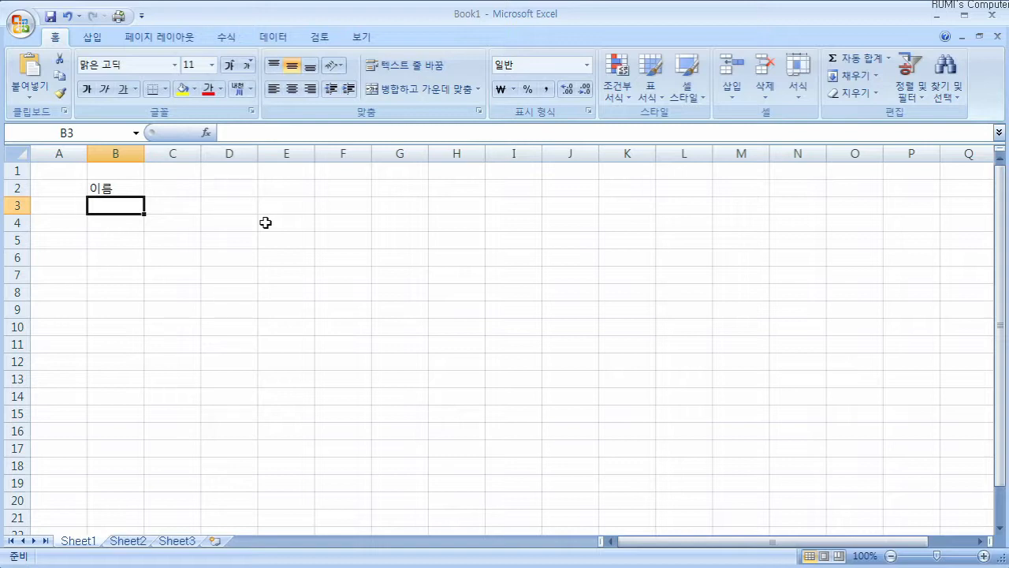
# Enter 김유신, 신사임당 and 율곡 into B3, B4 and B5
pyautogui.write('김유신')
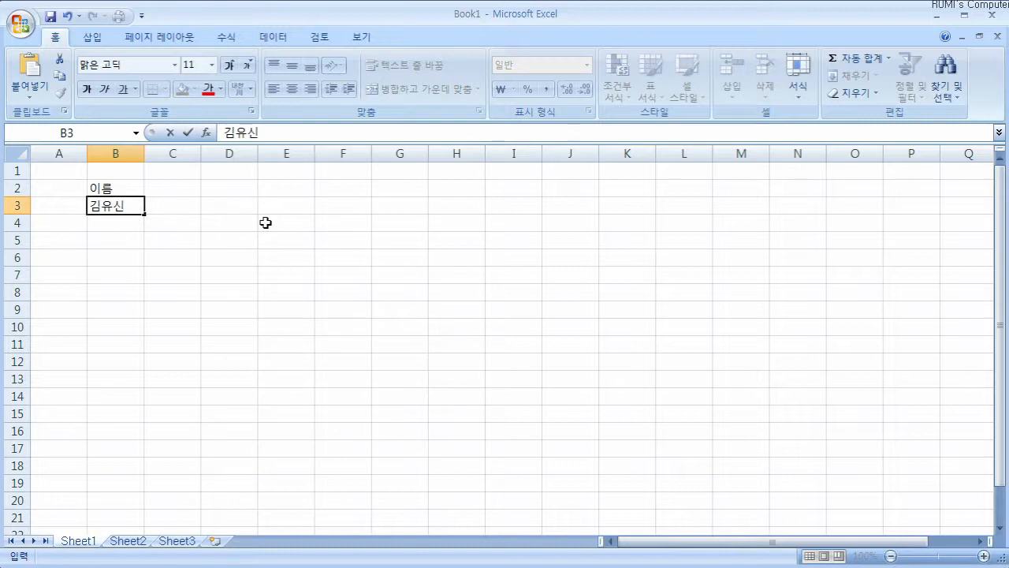
pyautogui.press('Return')
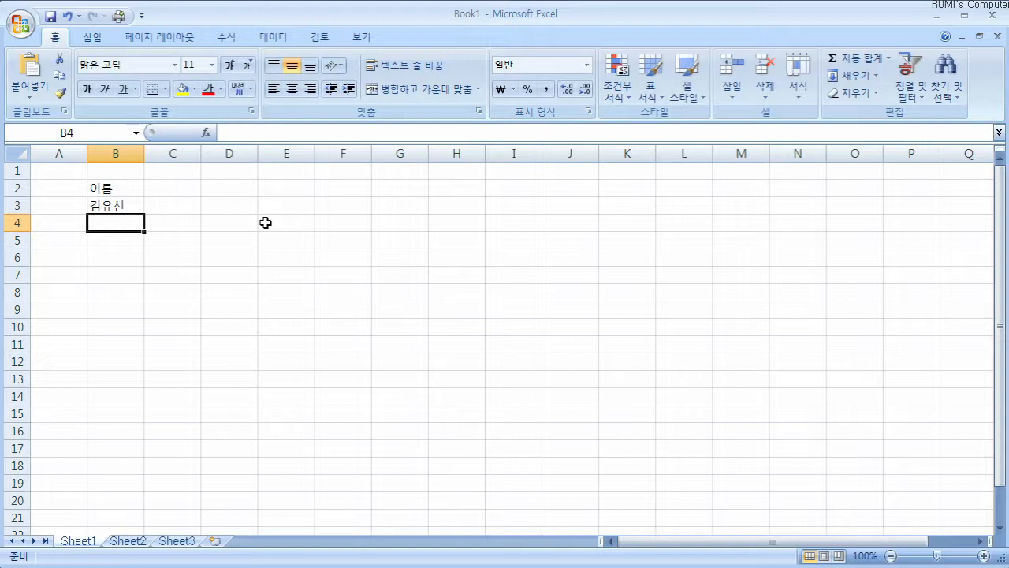
pyautogui.write('신사임당')
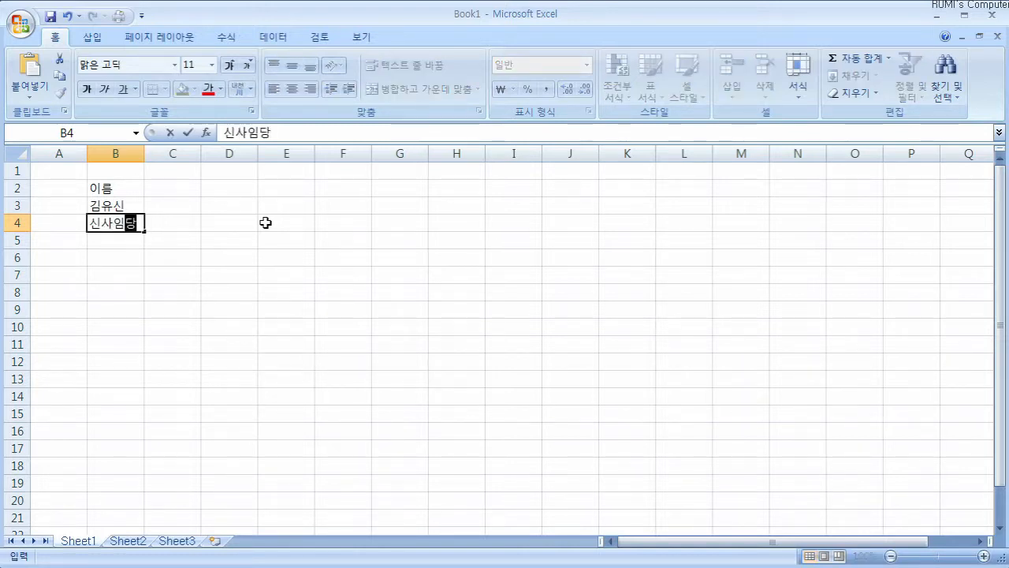
pyautogui.press('Return')
pyautogui.write('율')
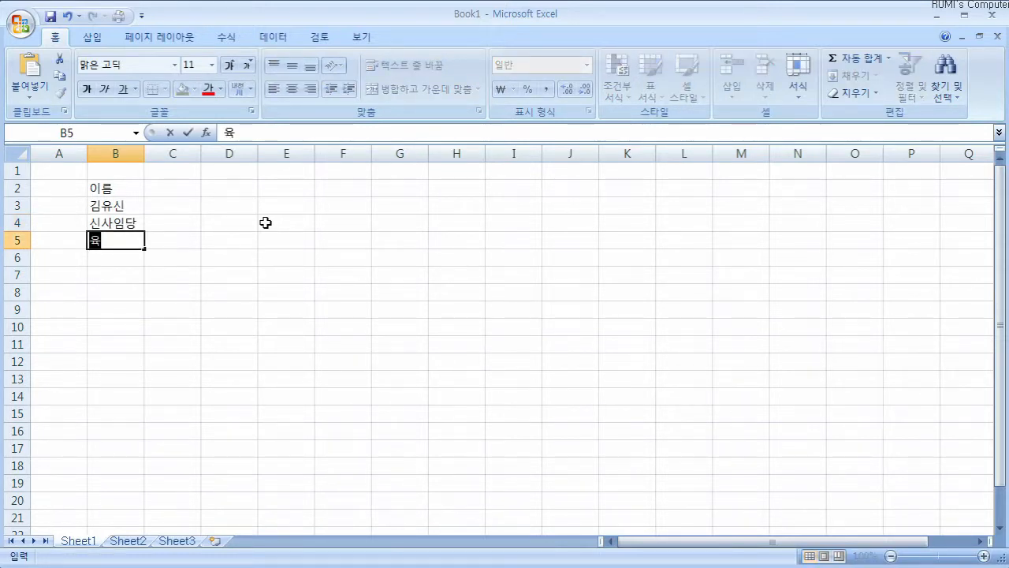
pyautogui.write('곡')
pyautogui.press('Return')
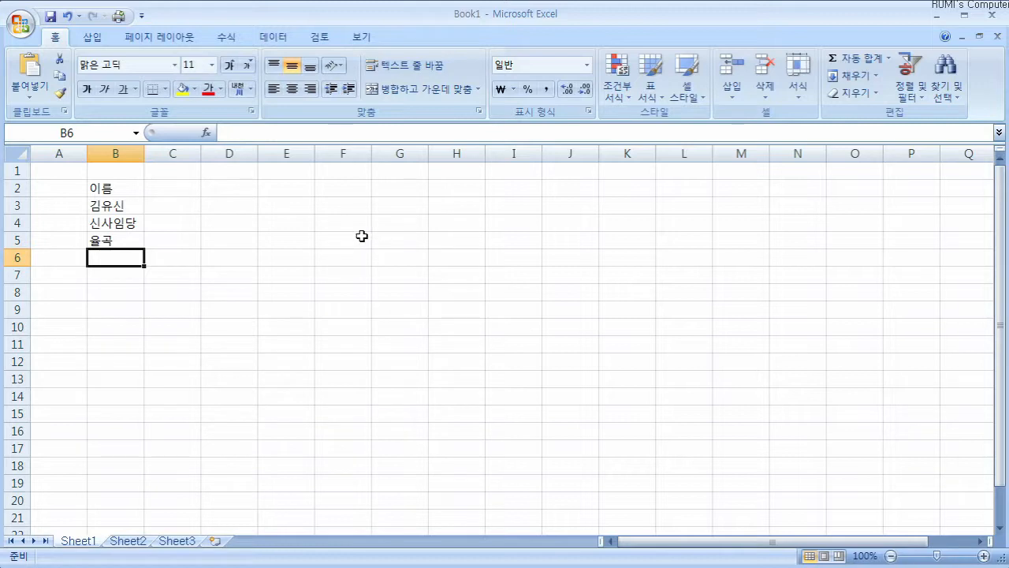
pyautogui.press('Right')
pyautogui.press('Down')
pyautogui.press('Left')
pyautogui.press('Up')
pyautogui.press('Right')
pyautogui.press('Up')
pyautogui.press('Up')
pyautogui.press('Up')
pyautogui.press('Up')
pyautogui.press('Right')
pyautogui.press('Right')
pyautogui.press('Right')
pyautogui.press('Right')
pyautogui.press('Down')
pyautogui.press('Down')
pyautogui.press('Down')
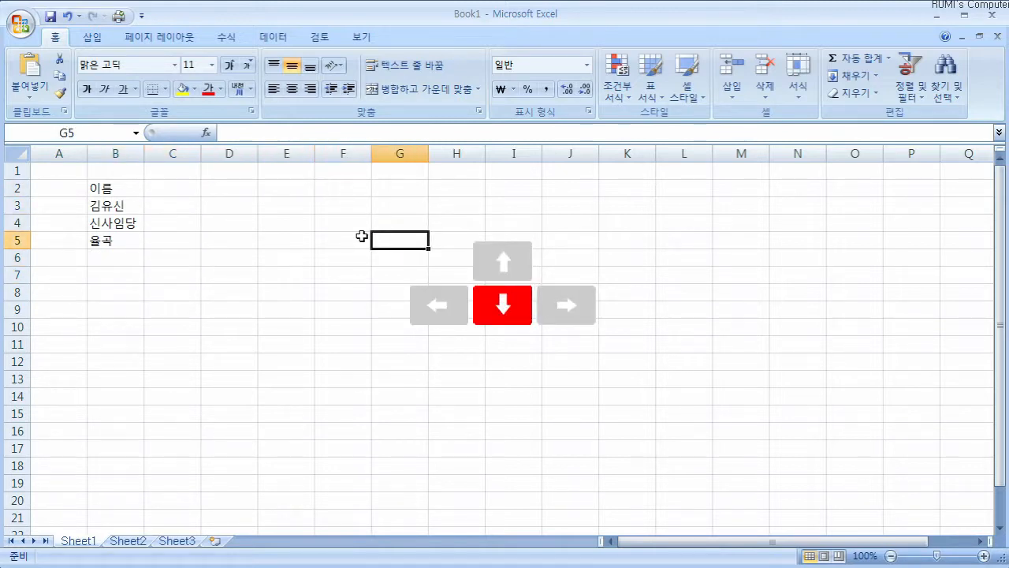
pyautogui.press('Left')
pyautogui.press('Left')
pyautogui.press('Left')
pyautogui.press('Left')
pyautogui.press('Up')
pyautogui.press('Up')
pyautogui.press('Up')
pyautogui.press('Up')
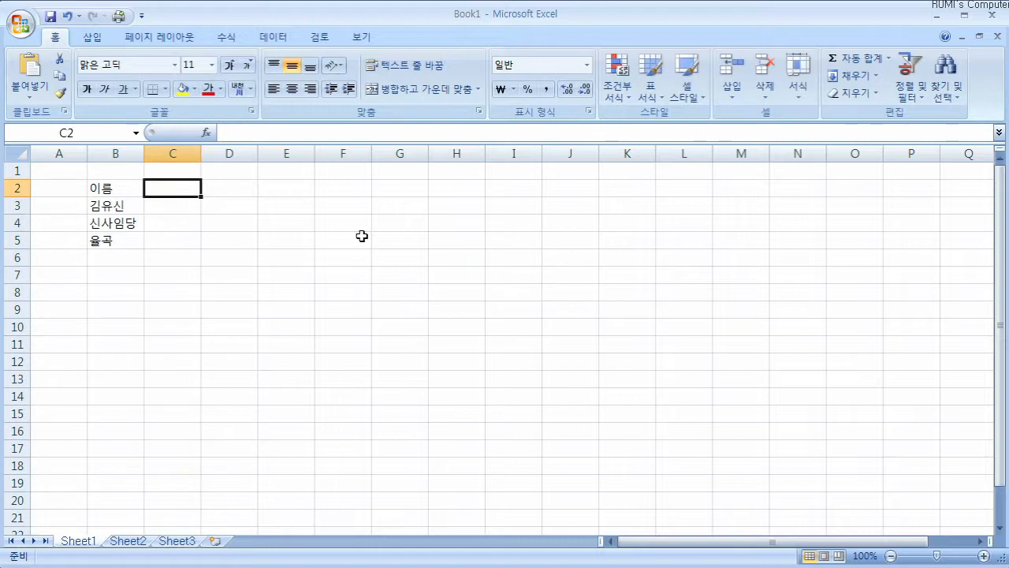
pyautogui.write('ㄴㅏ이')
pyautogui.press('Return')
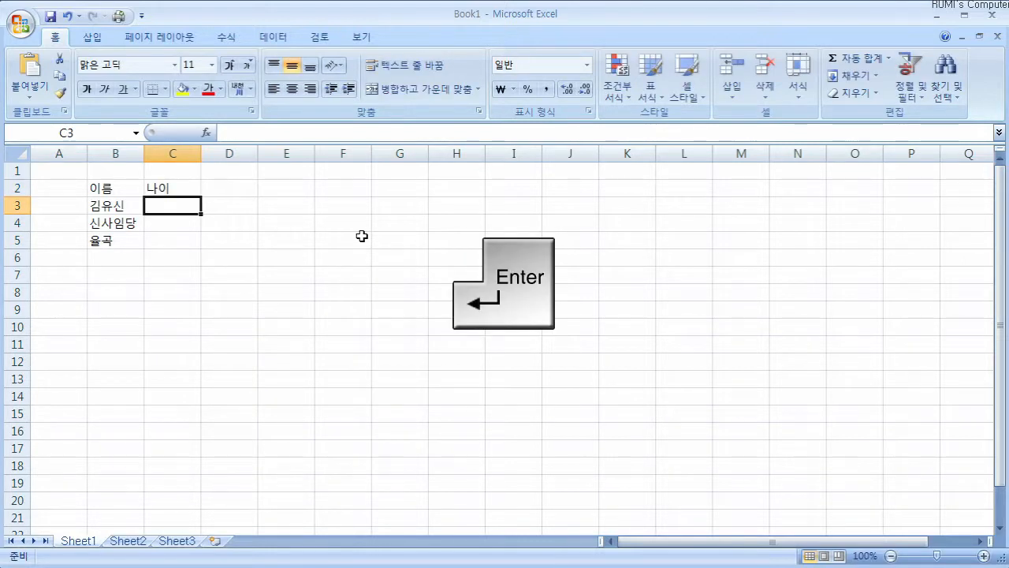
pyautogui.write('34')
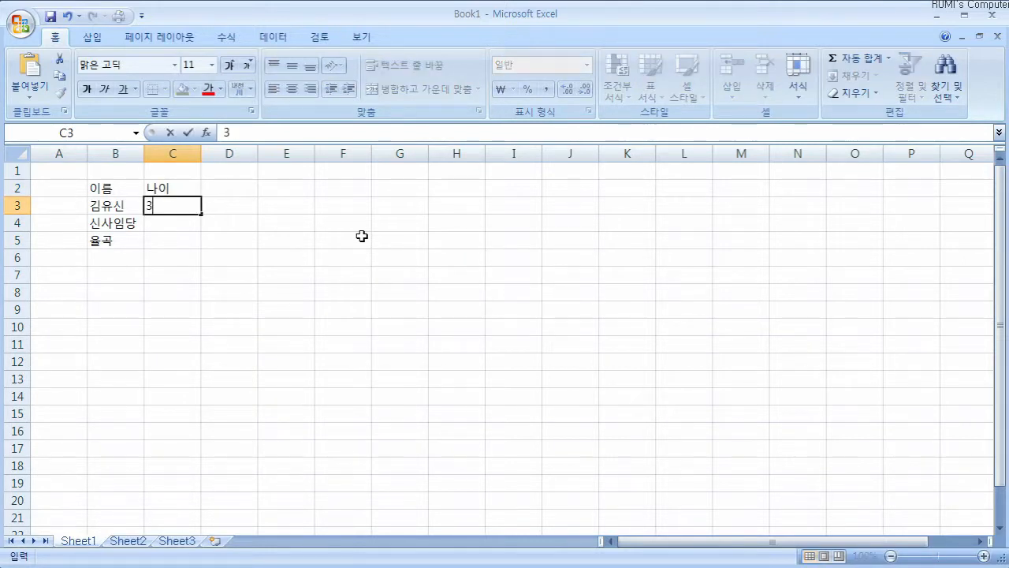
pyautogui.press('Return')
pyautogui.write('60')
pyautogui.press('Return')
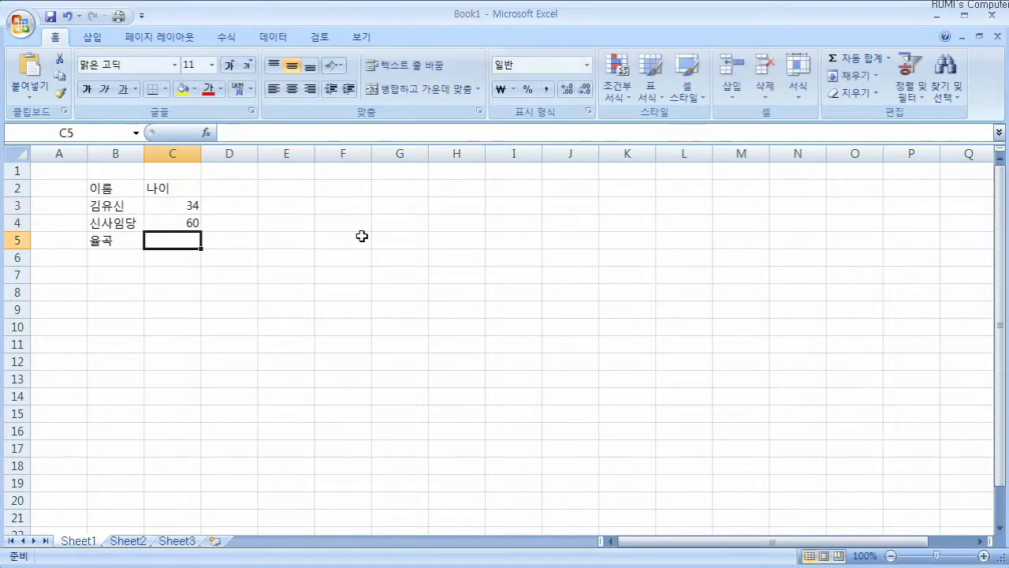
pyautogui.write('80')
pyautogui.press('Return')
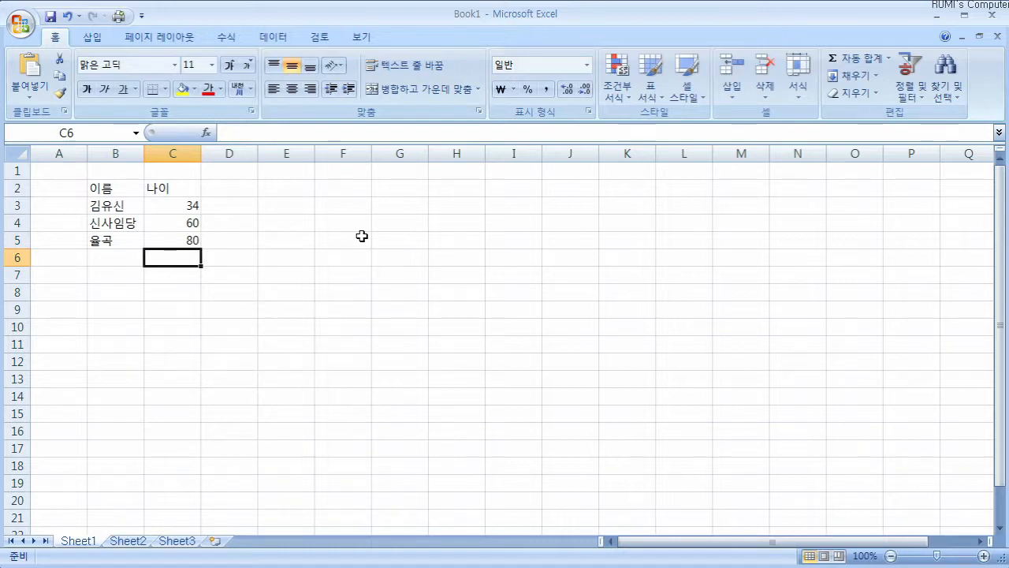
pyautogui.press('Right')
pyautogui.press('Up')
pyautogui.press('Up')
pyautogui.press('Up')
pyautogui.press('Up')
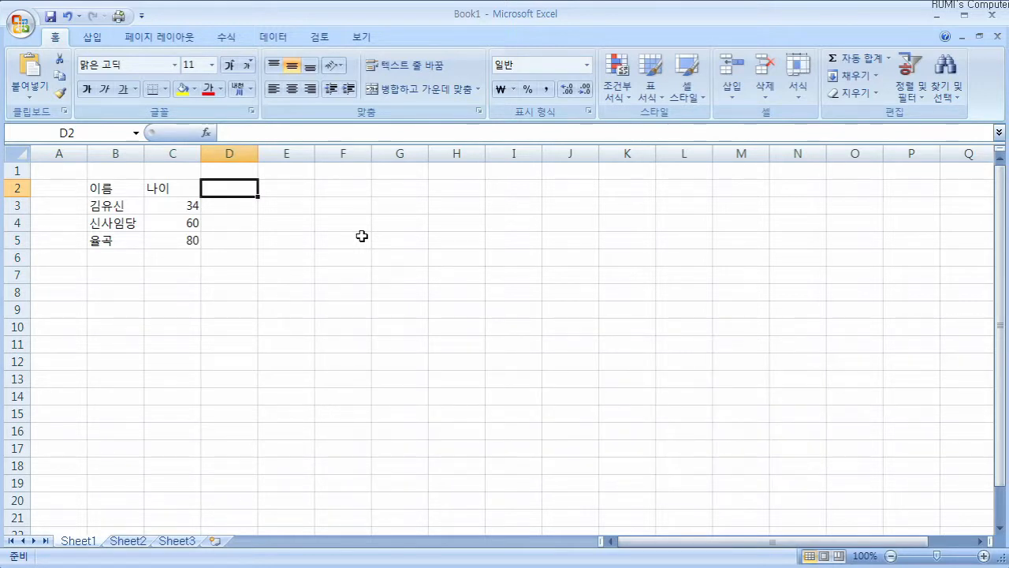
pyautogui.click(193, 260)
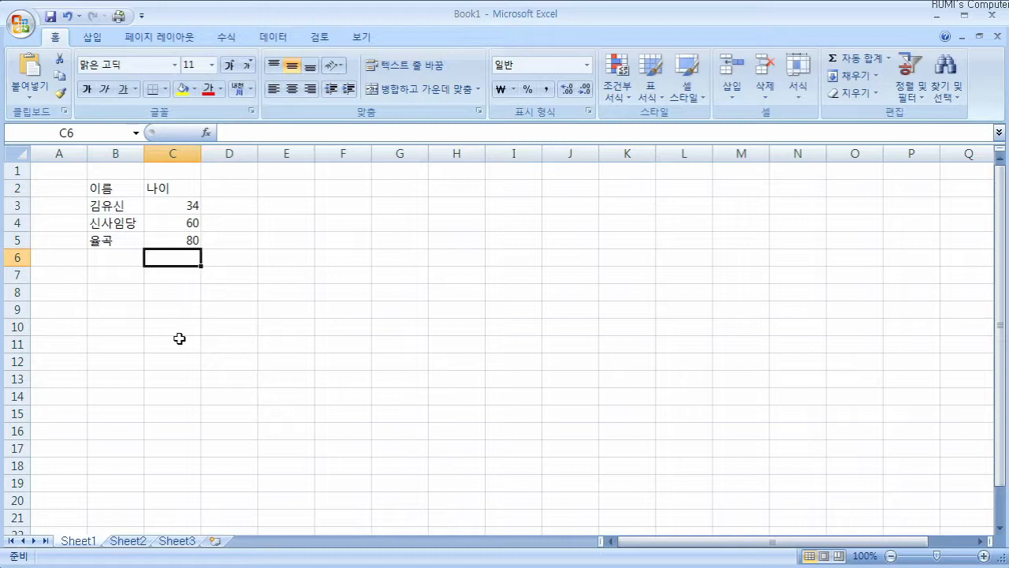
pyautogui.click(227, 194)
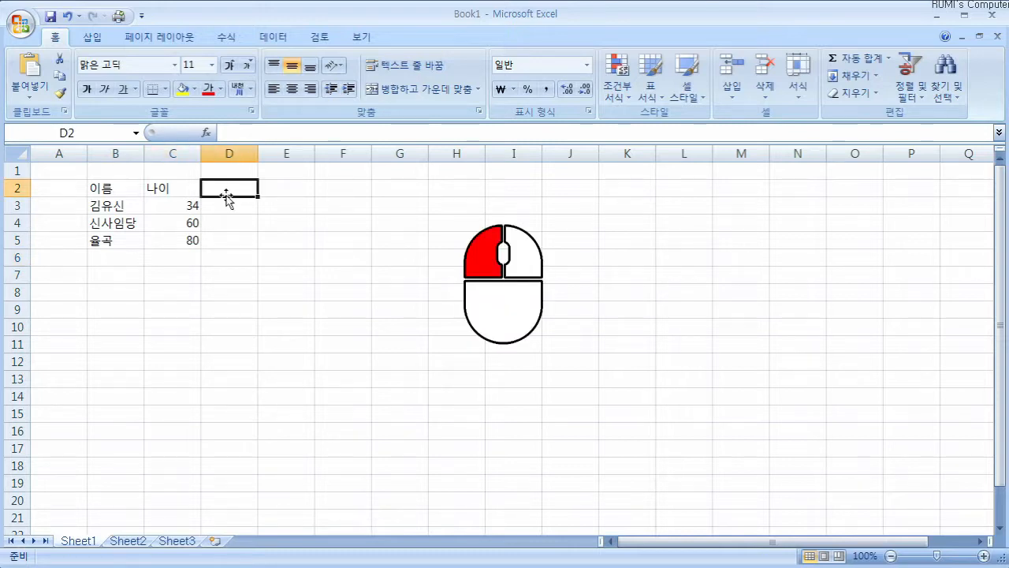
pyautogui.click(170, 260)
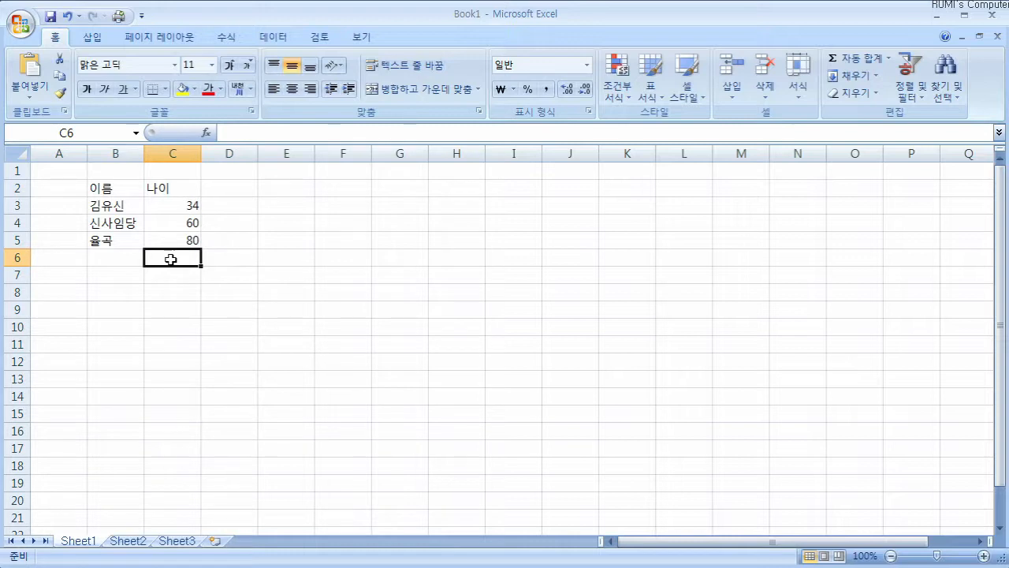
pyautogui.press('Right')
pyautogui.press('Up')
pyautogui.press('Up')
pyautogui.press('Up')
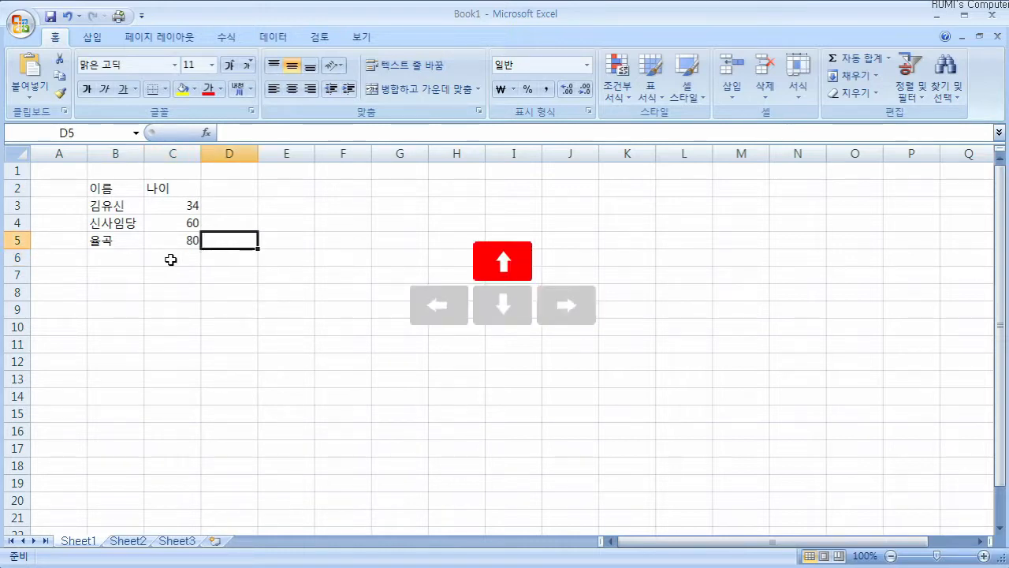
pyautogui.press('Up')
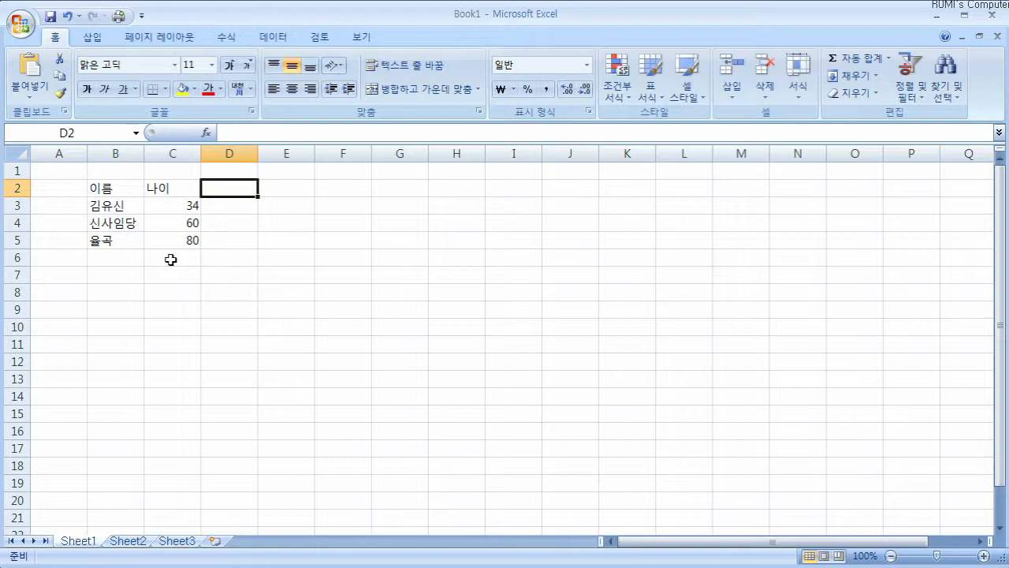
# Enter the heading 연락처 in D2 and a phone number in each of D3 through D5
pyautogui.write('여')
pyautogui.write('락처')
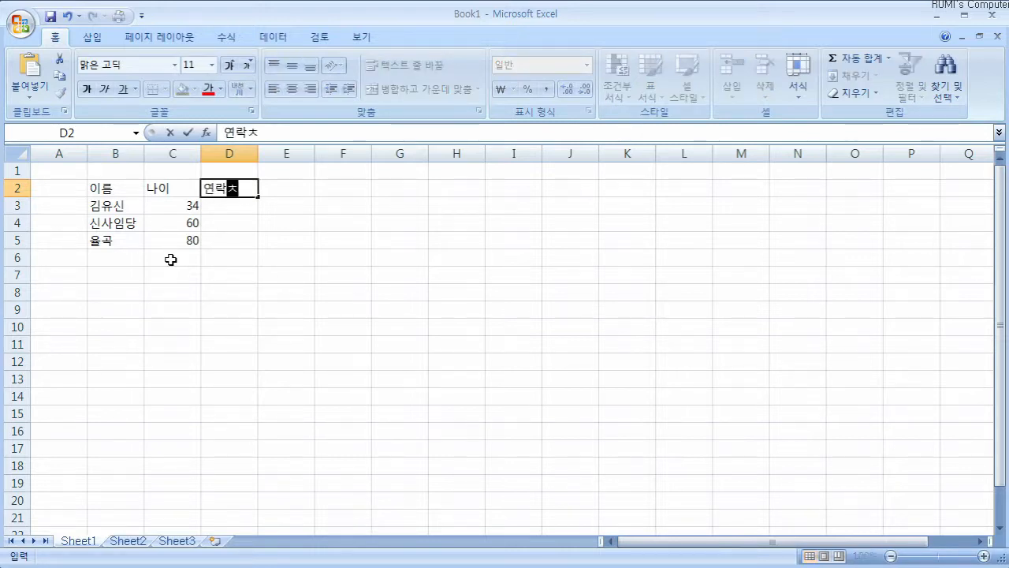
pyautogui.press('Return')
pyautogui.write('031')
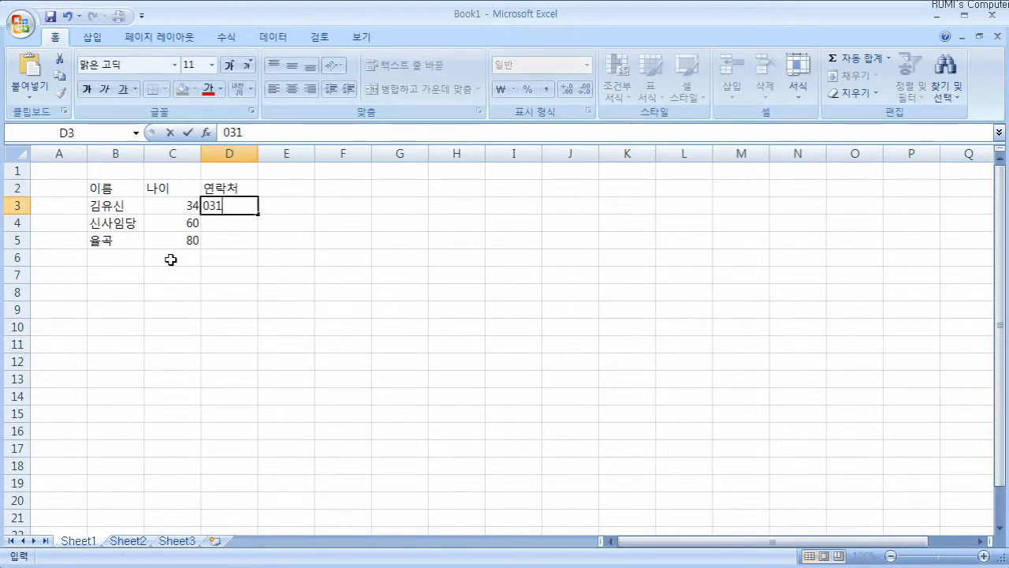
pyautogui.write('-555-8888')
pyautogui.press('Return')
pyautogui.write('02-111-1111')
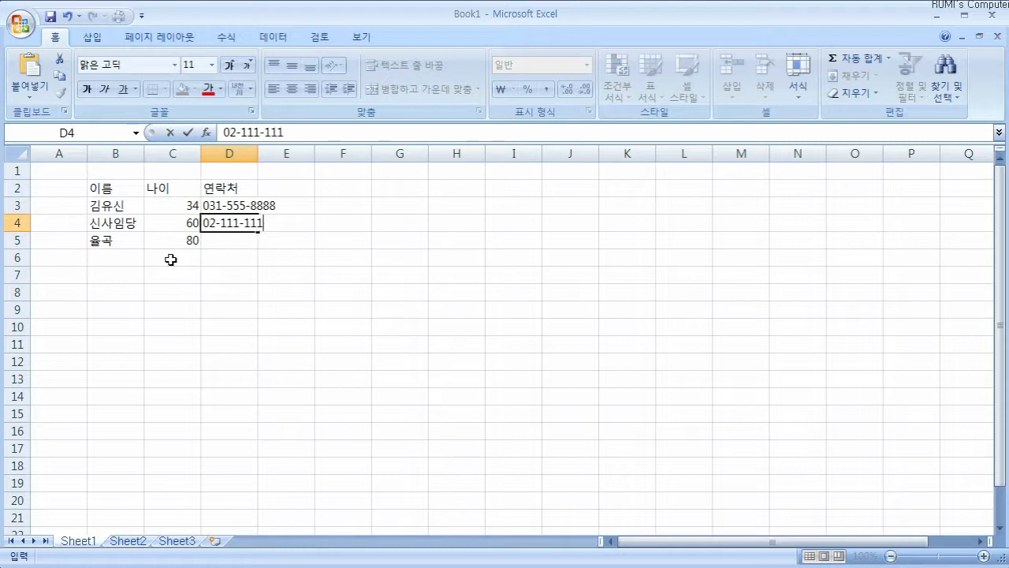
pyautogui.press('Return')
pyautogui.write('061-222-2222')
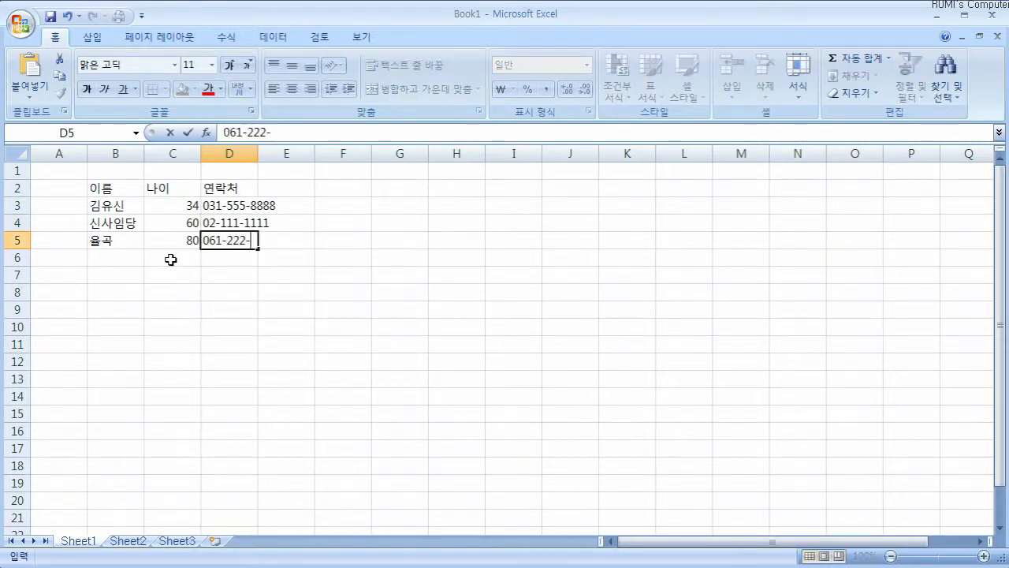
pyautogui.press('Return')
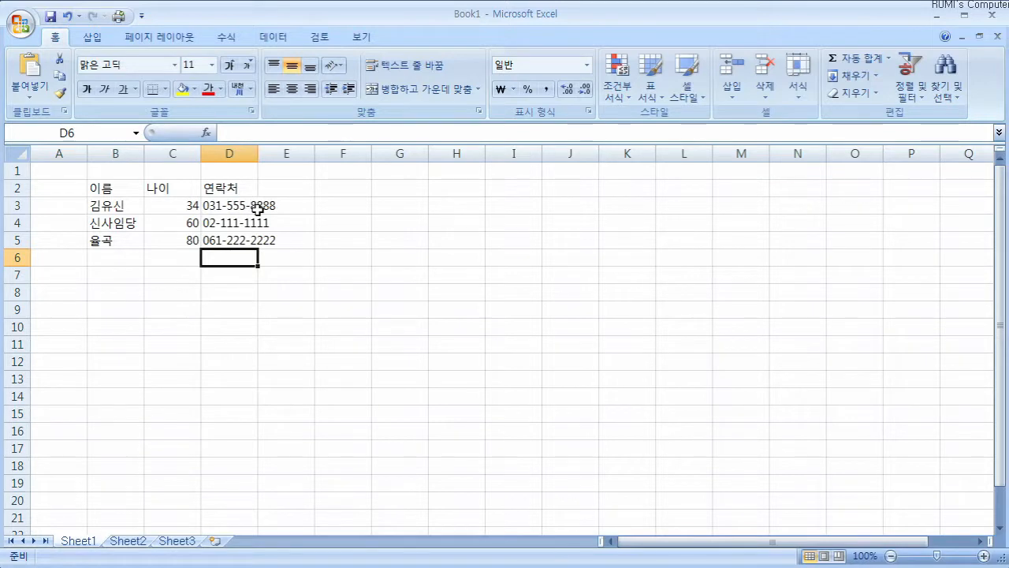
pyautogui.press('Right')
pyautogui.press('Up')
pyautogui.press('Up')
pyautogui.press('Up')
pyautogui.press('Up')
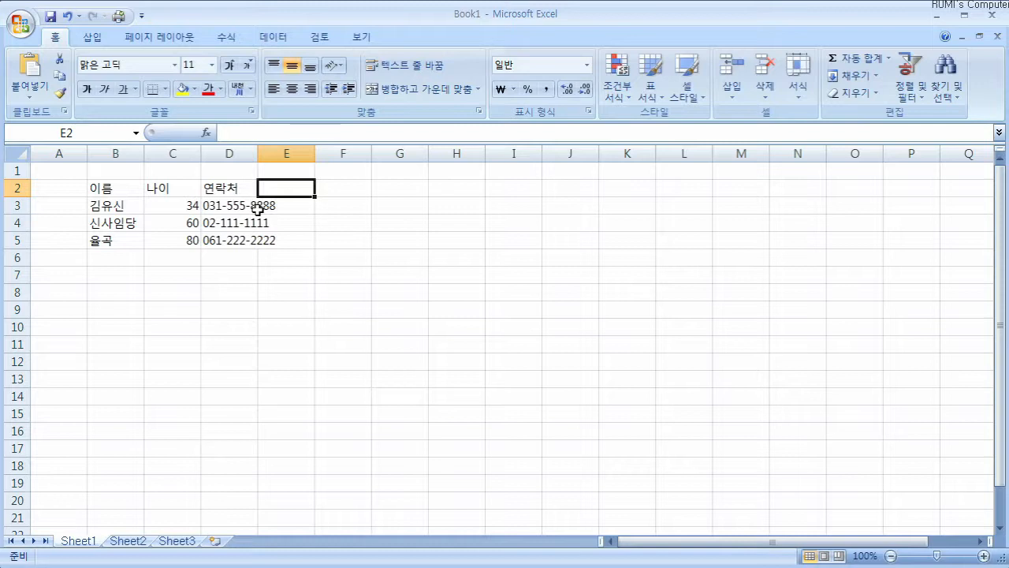
# Enter the heading 주소 in E2 and 경기도, 서울, 전라도 in E3 through E5
pyautogui.write('주소')
pyautogui.press('Return')
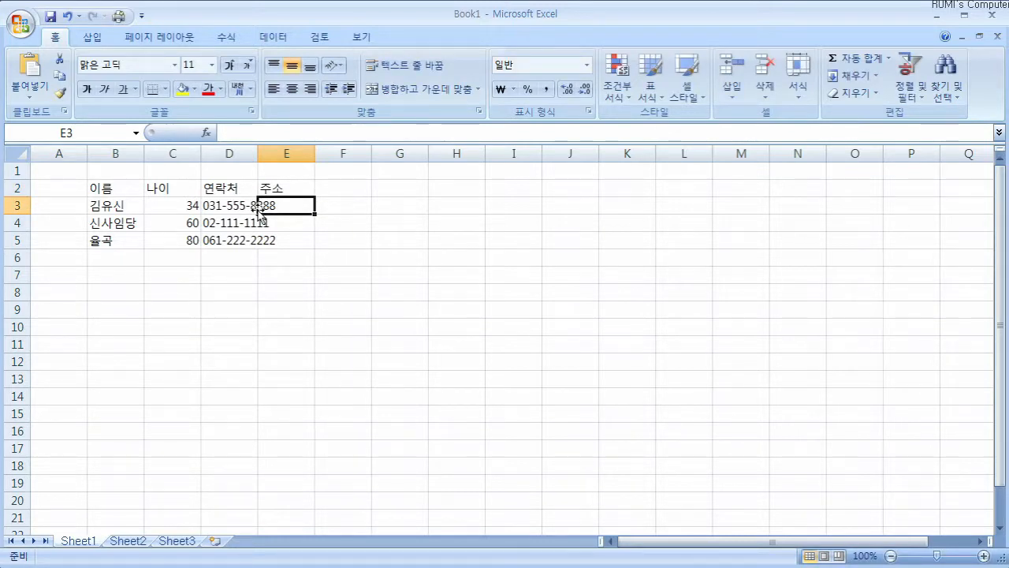
pyautogui.write('경긴')
pyautogui.write('도')
pyautogui.press('Return')
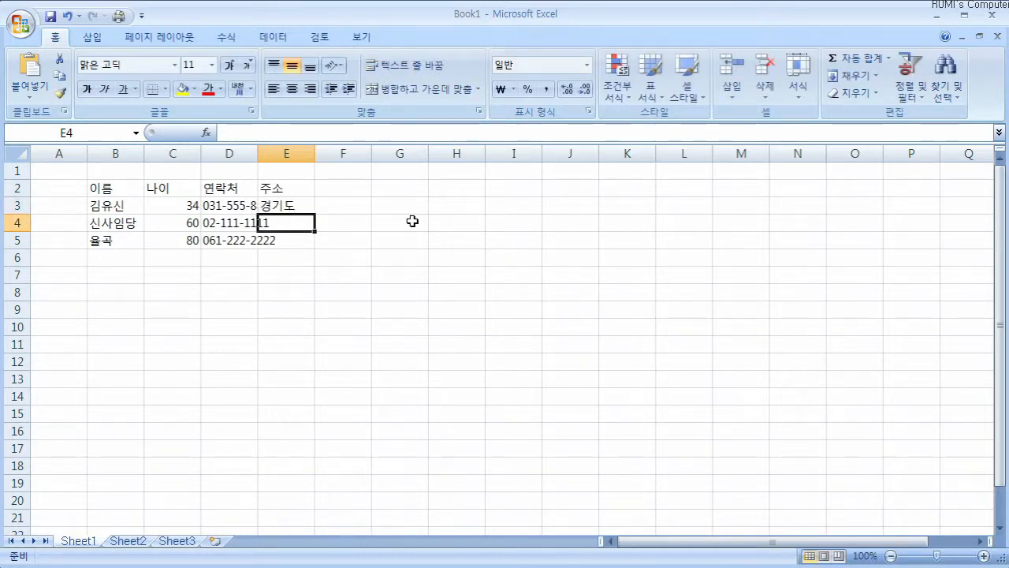
pyautogui.write('서울')
pyautogui.press('Return')
pyautogui.write('전라도')
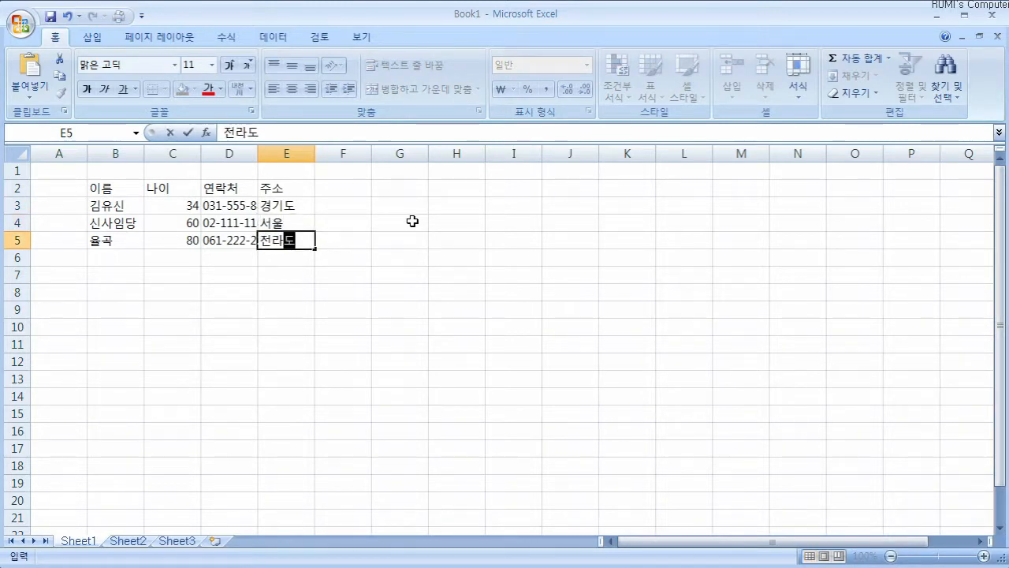
pyautogui.press('Return')
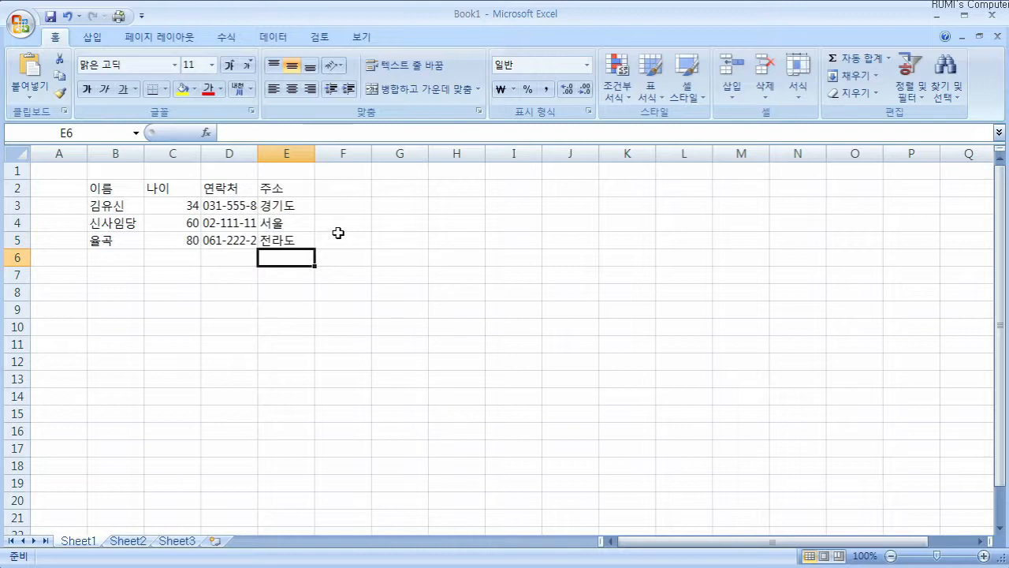
# Resize column D so the full phone numbers fit
pyautogui.moveTo(261, 155); pyautogui.dragTo(299, 155)
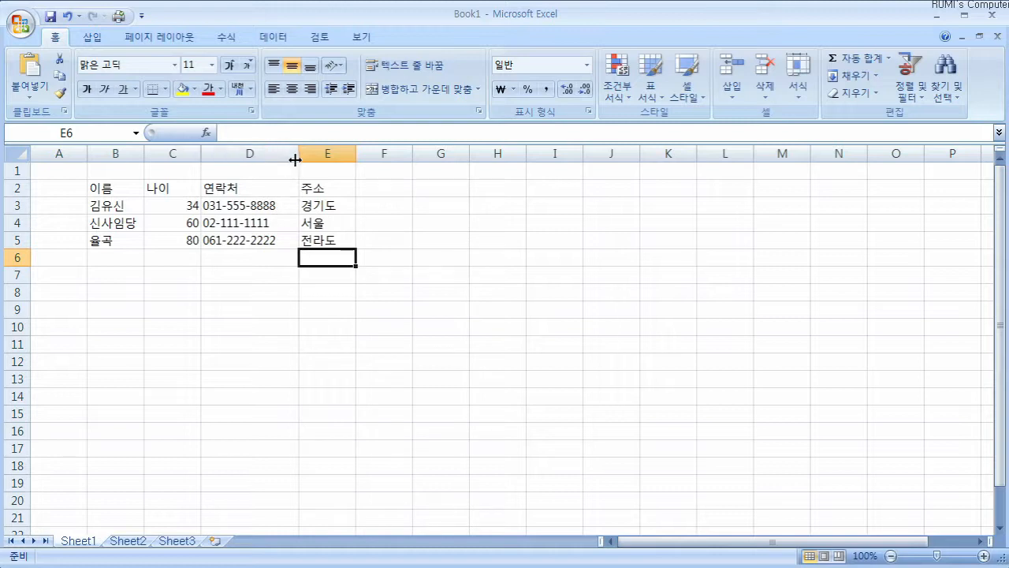
pyautogui.moveTo(295, 157)
pyautogui.mouseDown()
pyautogui.moveTo(240, 155)
pyautogui.moveTo(313, 150)
pyautogui.moveTo(289, 153)
pyautogui.mouseUp()
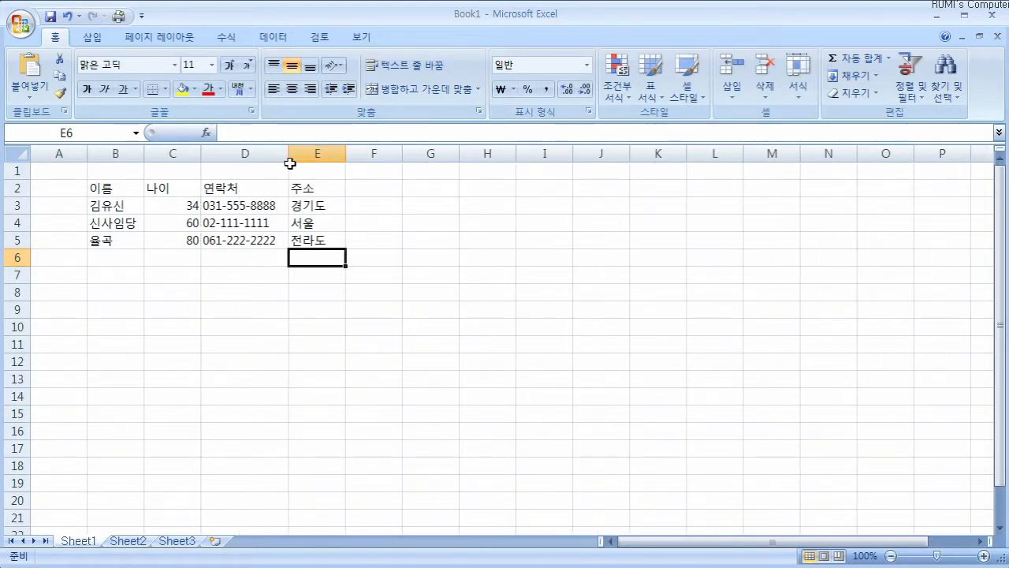
pyautogui.click(247, 206)
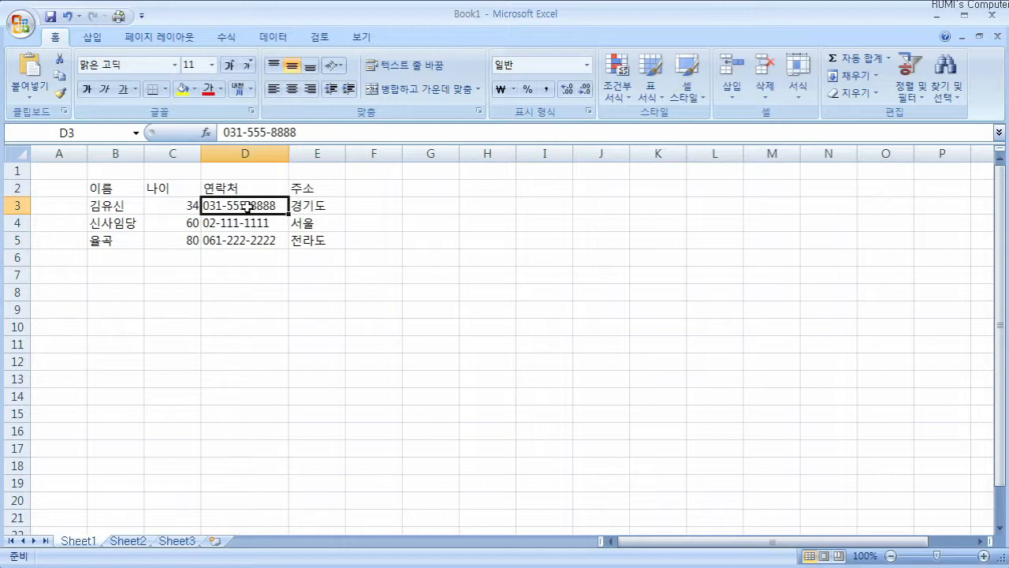
pyautogui.moveTo(288, 153)
pyautogui.mouseDown()
pyautogui.moveTo(253, 154)
pyautogui.moveTo(302, 151)
pyautogui.mouseUp()
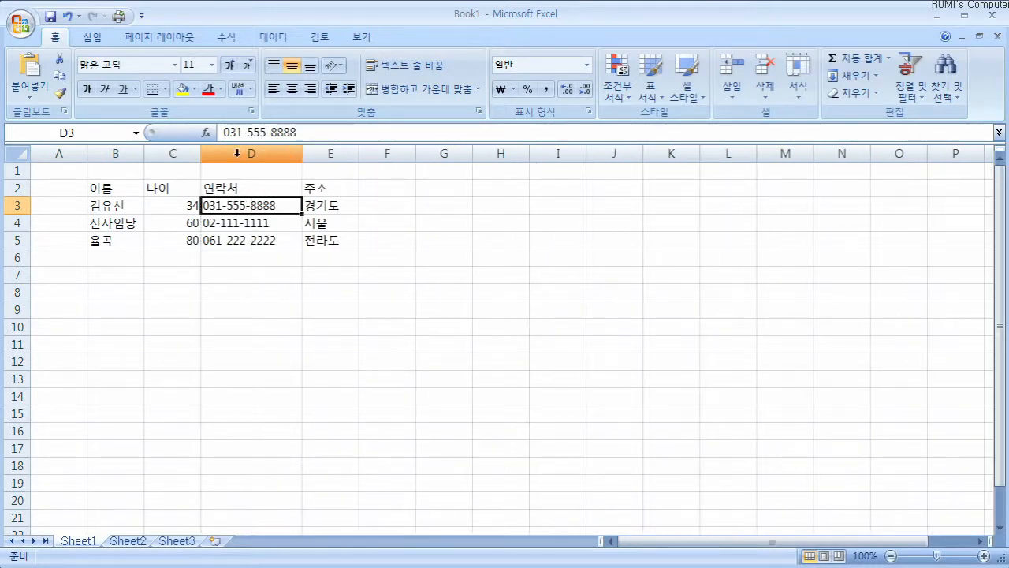
# Widen columns C, B and E slightly
pyautogui.moveTo(201, 156); pyautogui.dragTo(214, 155)
pyautogui.moveTo(146, 156); pyautogui.dragTo(157, 156)
pyautogui.moveTo(389, 159); pyautogui.dragTo(393, 156)
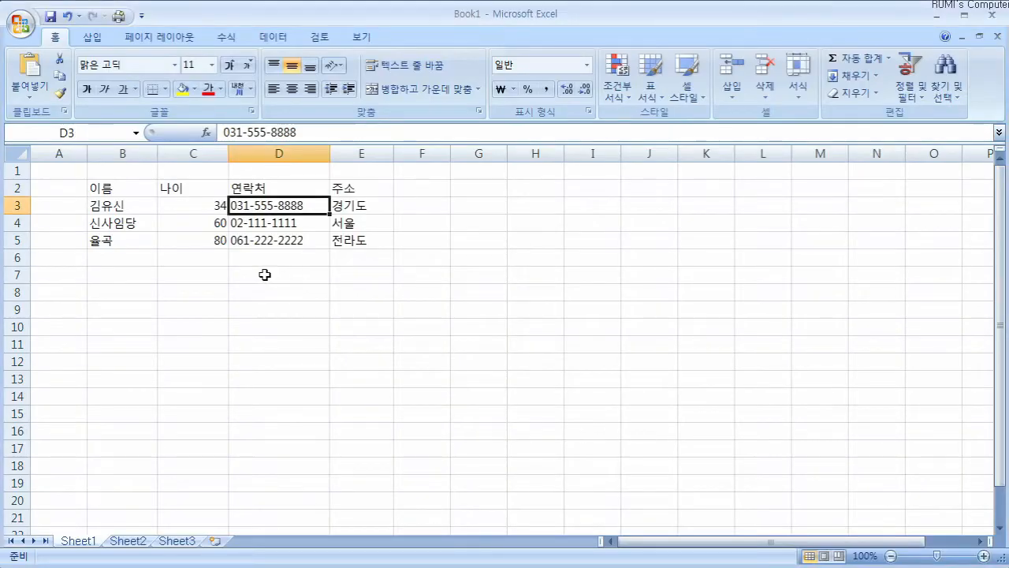
pyautogui.click(264, 275)
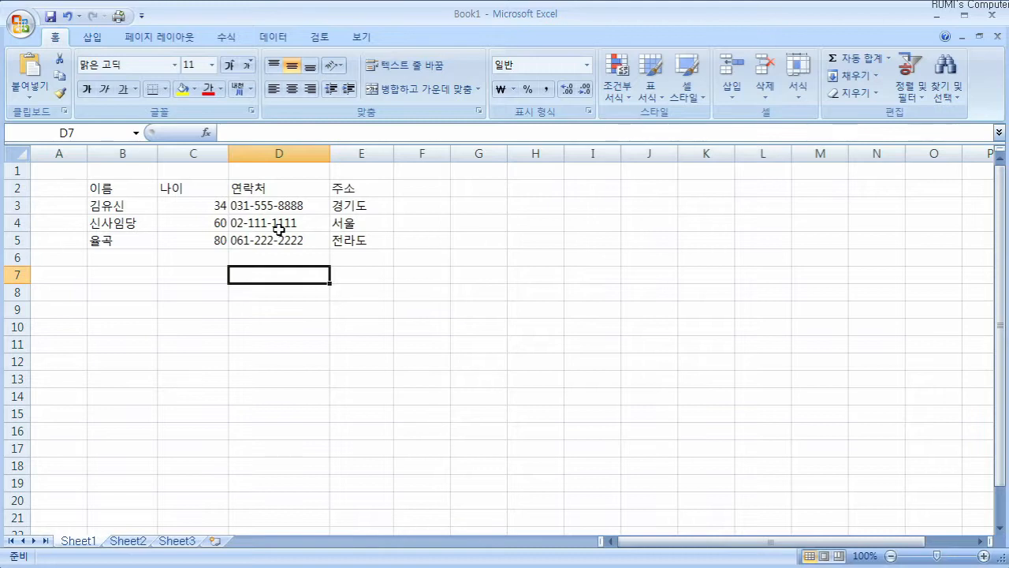
pyautogui.click(96, 209)
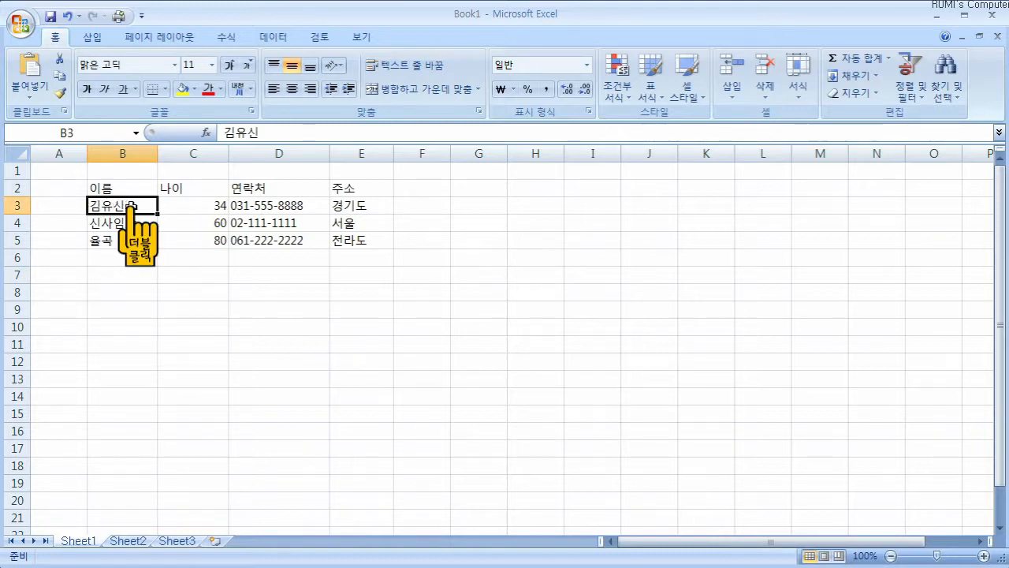
pyautogui.doubleClick(126, 205)
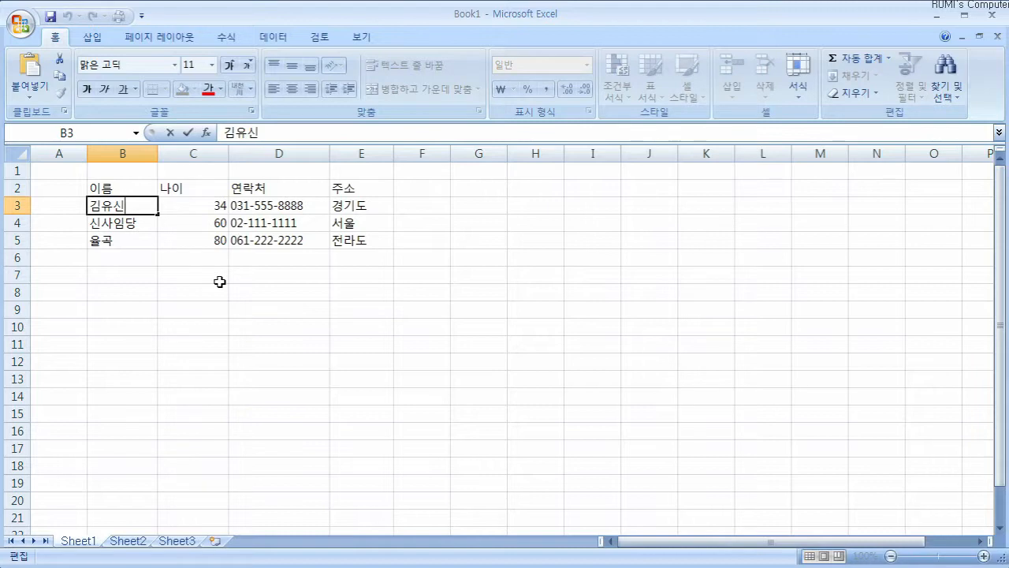
pyautogui.press('BackSpace')
pyautogui.write('진')
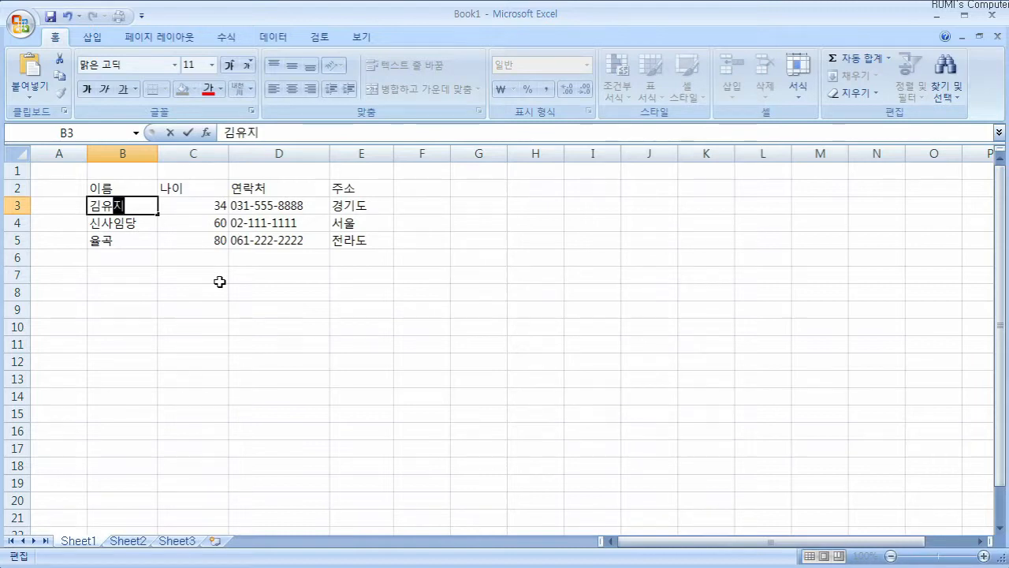
pyautogui.press('Return')
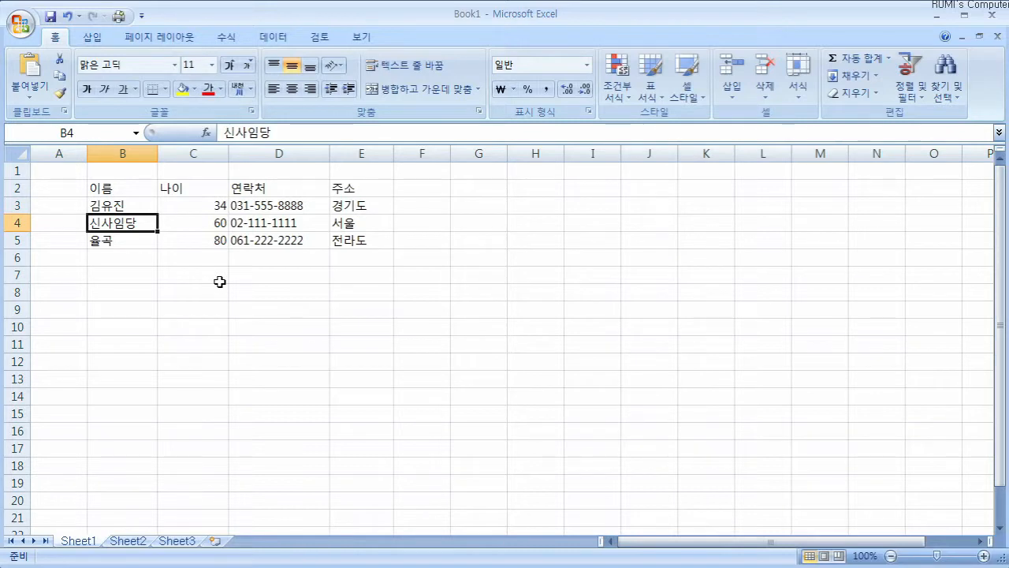
# Click through cells D3, C3, C2 and D2 in the table
pyautogui.click(380, 204)
pyautogui.doubleClick(310, 205)
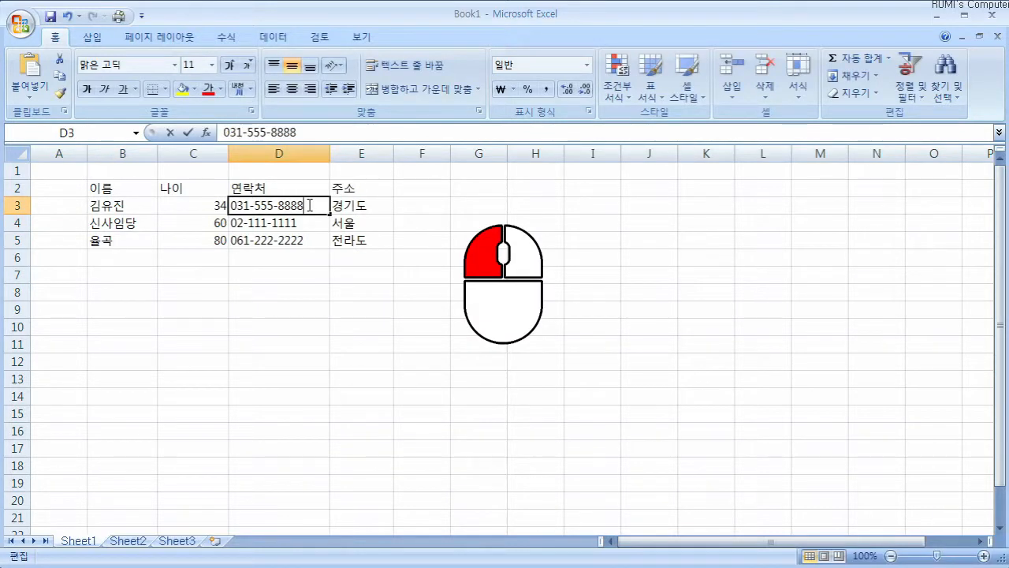
pyautogui.click(210, 206)
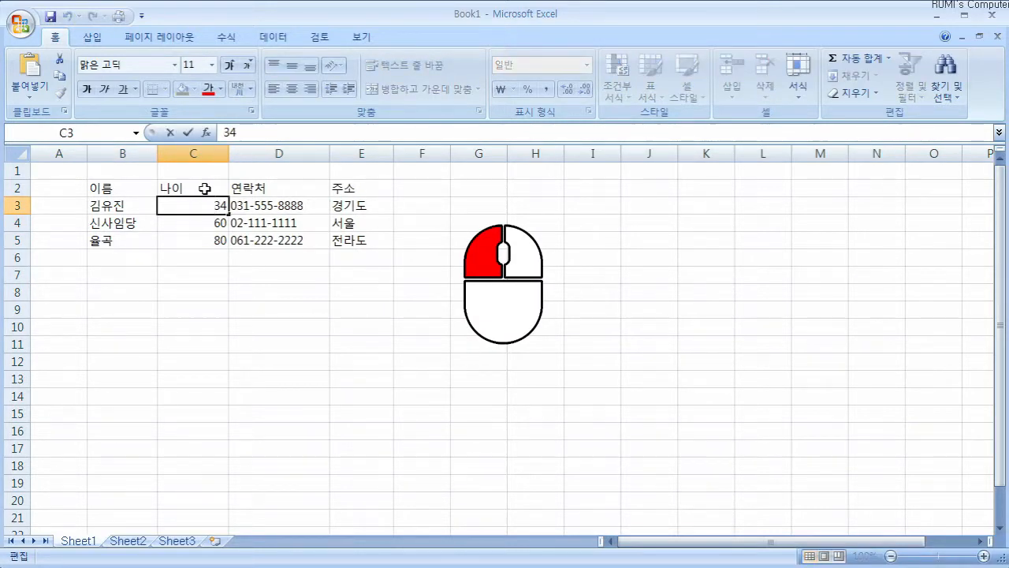
pyautogui.click(204, 189)
pyautogui.click(300, 189)
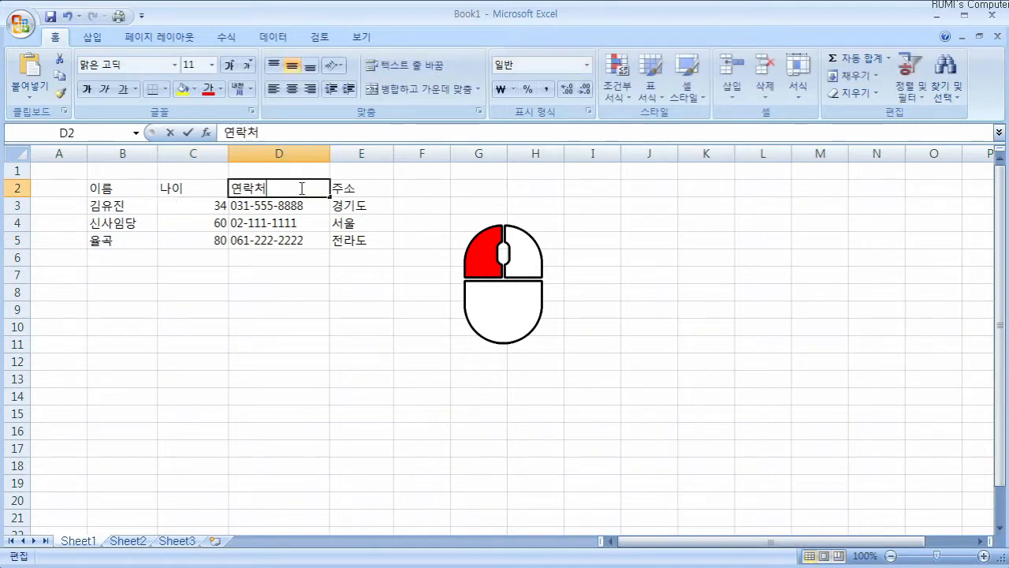
# Change the E2 heading from 주소 to 주소지
pyautogui.click(366, 190)
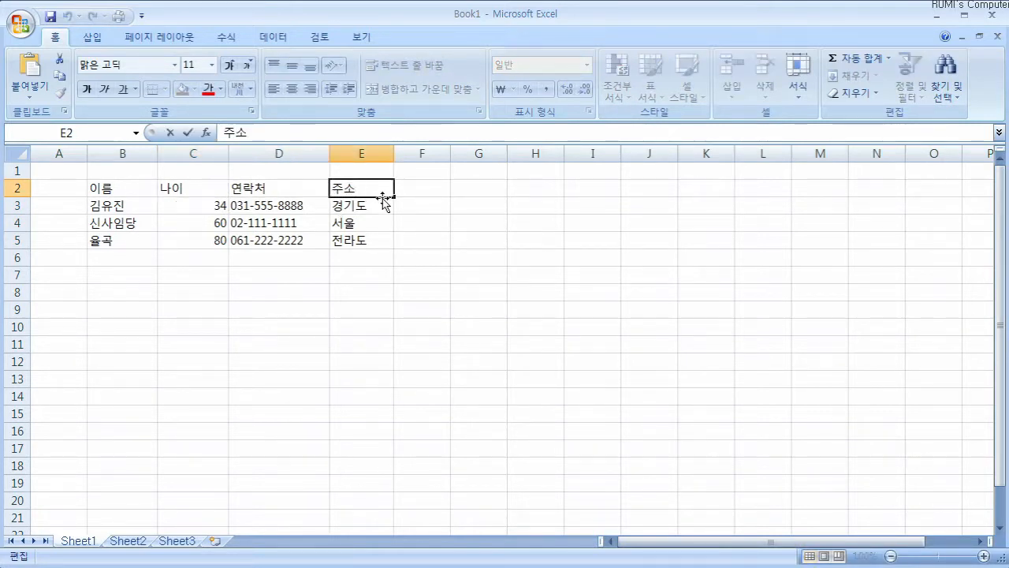
pyautogui.write('지')
pyautogui.press('Return')
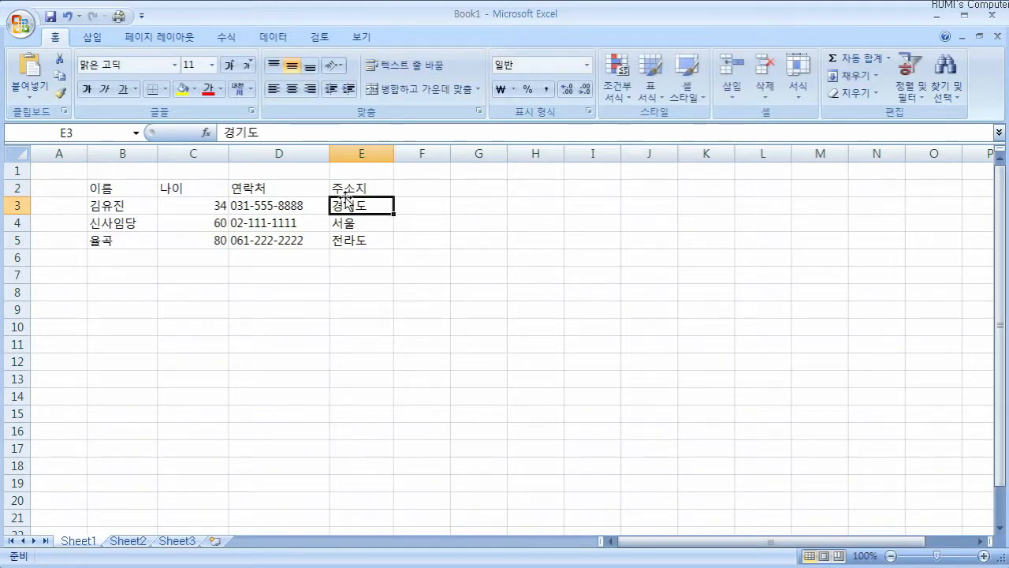
pyautogui.click(305, 258)
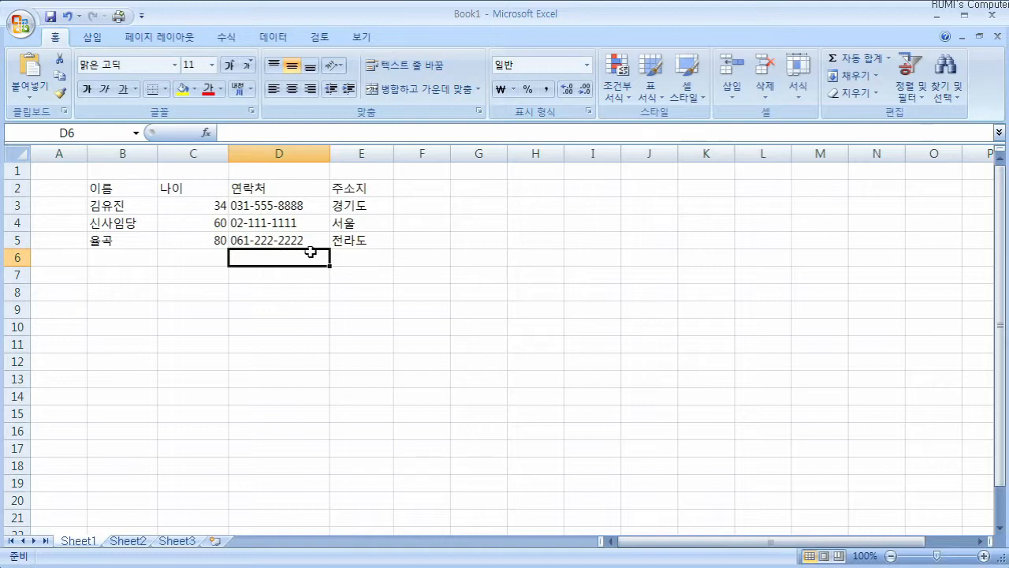
pyautogui.click(303, 207)
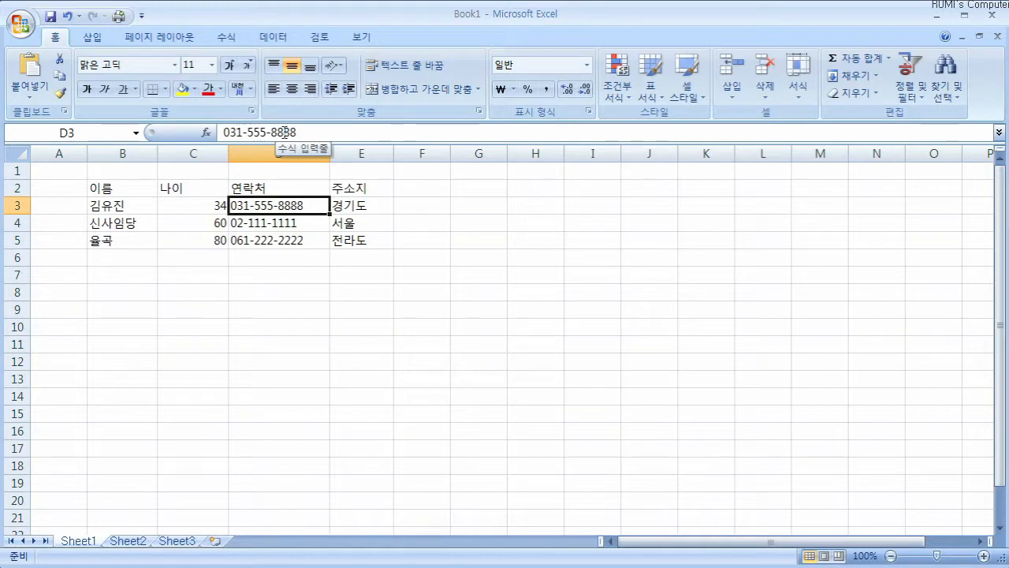
# Fix the D3 phone number in the formula bar, changing one 8 to 9
pyautogui.click(276, 207)
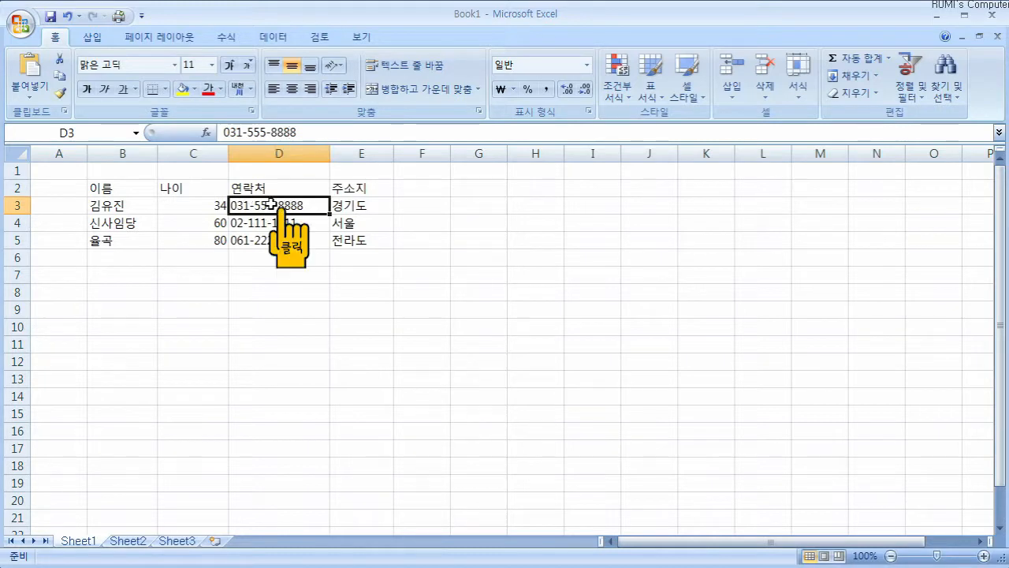
pyautogui.click(307, 132)
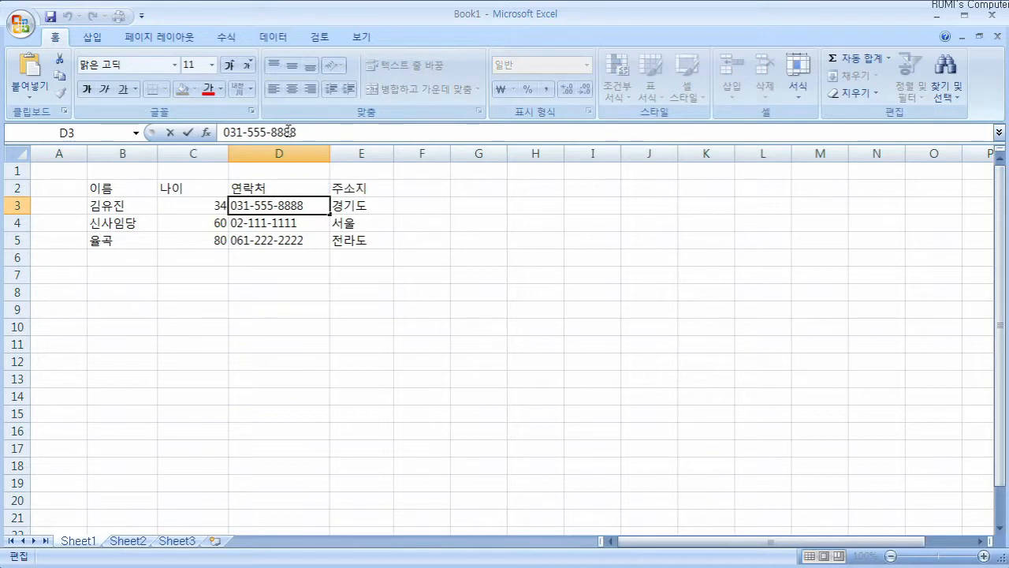
pyautogui.press('BackSpace')
pyautogui.write('9')
pyautogui.press('Return')
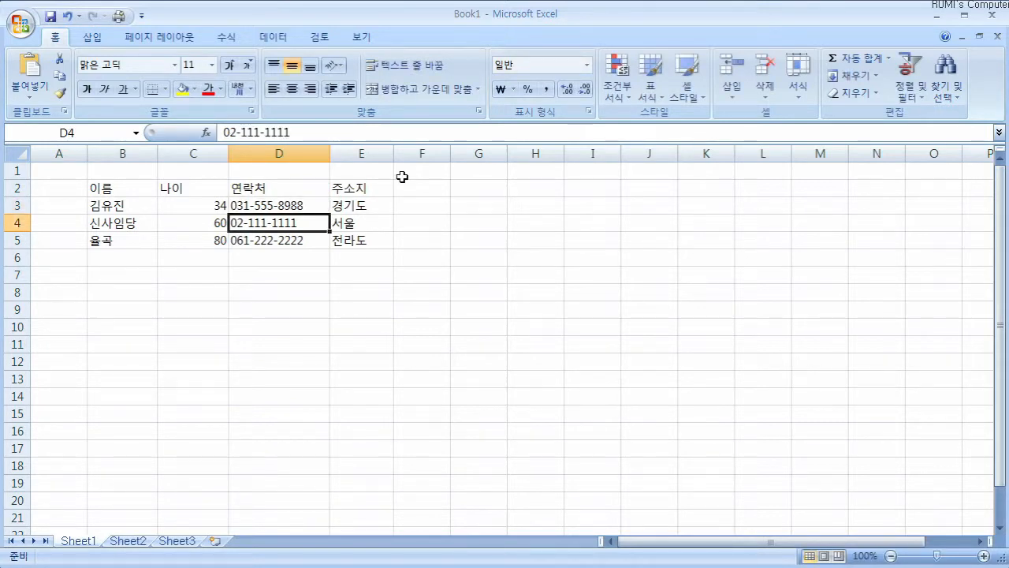
# Reopen E3, E2 and the D3 number for editing, then finish on empty cell D7
pyautogui.doubleClick(373, 207)
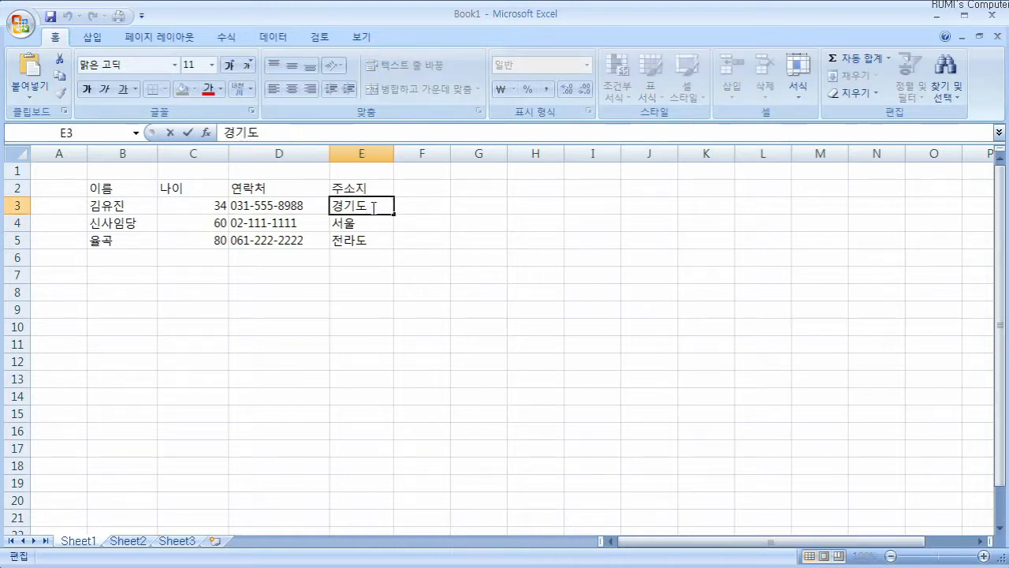
pyautogui.doubleClick(372, 189)
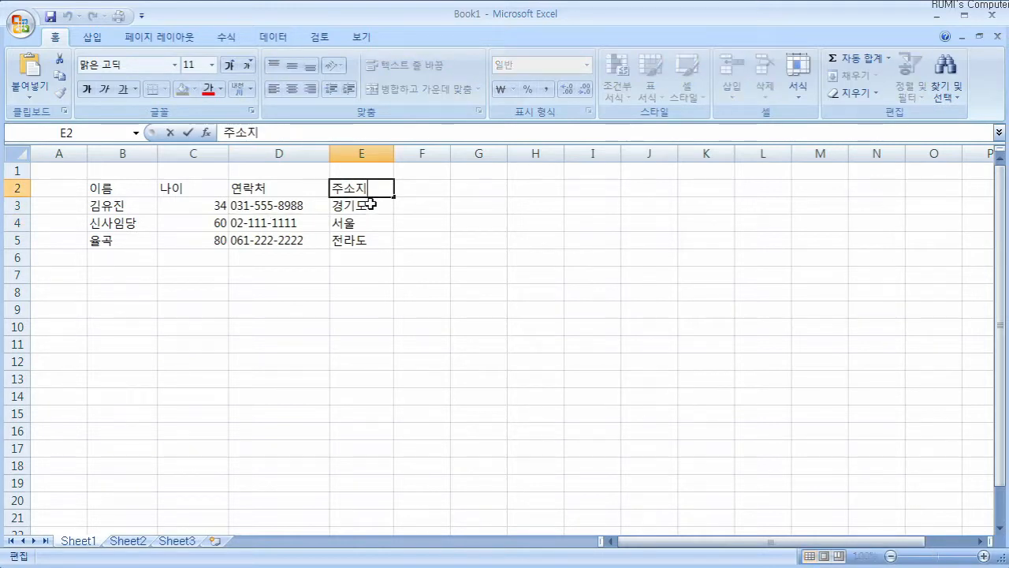
pyautogui.doubleClick(372, 205)
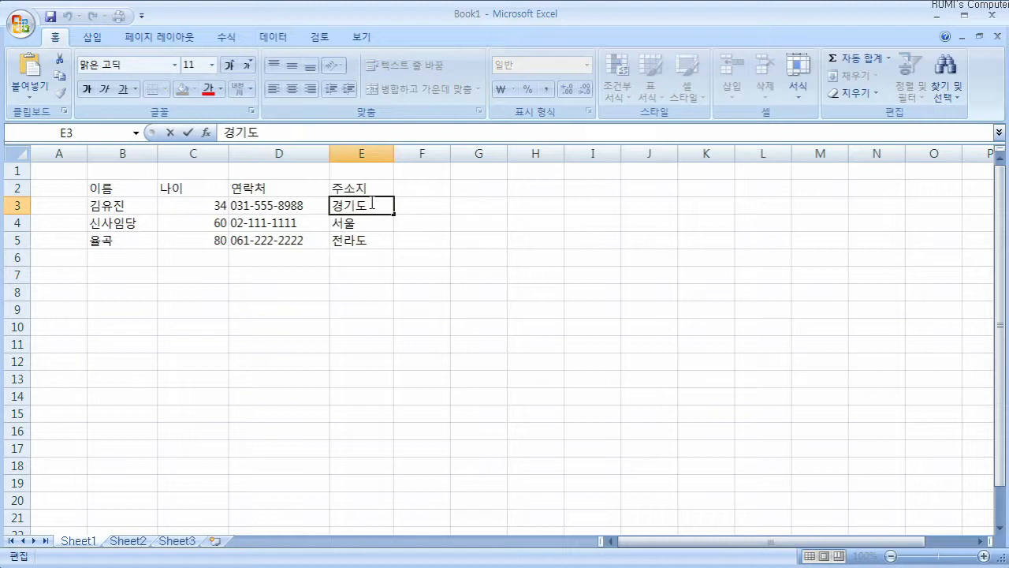
pyautogui.click(280, 205)
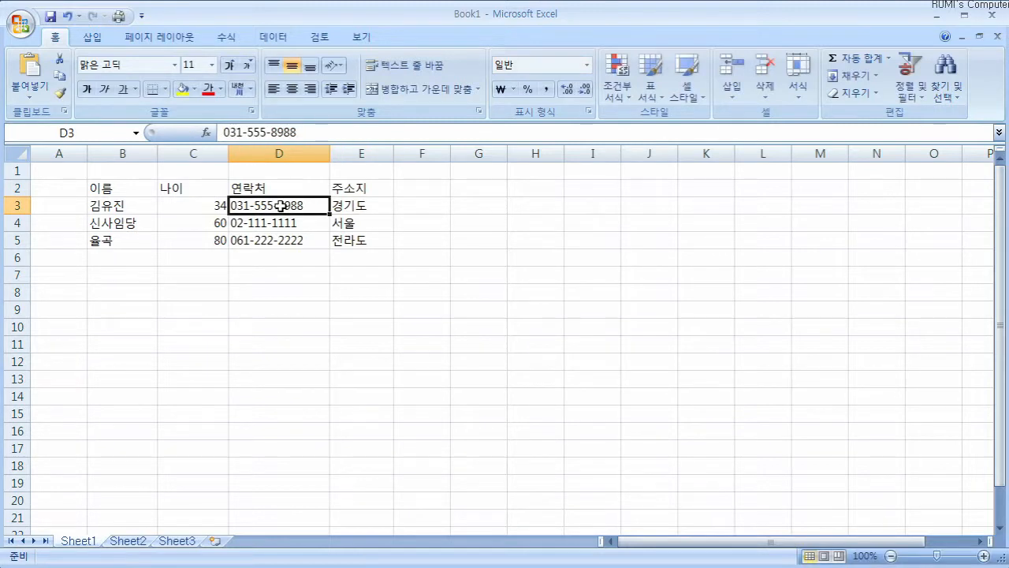
pyautogui.click(302, 132)
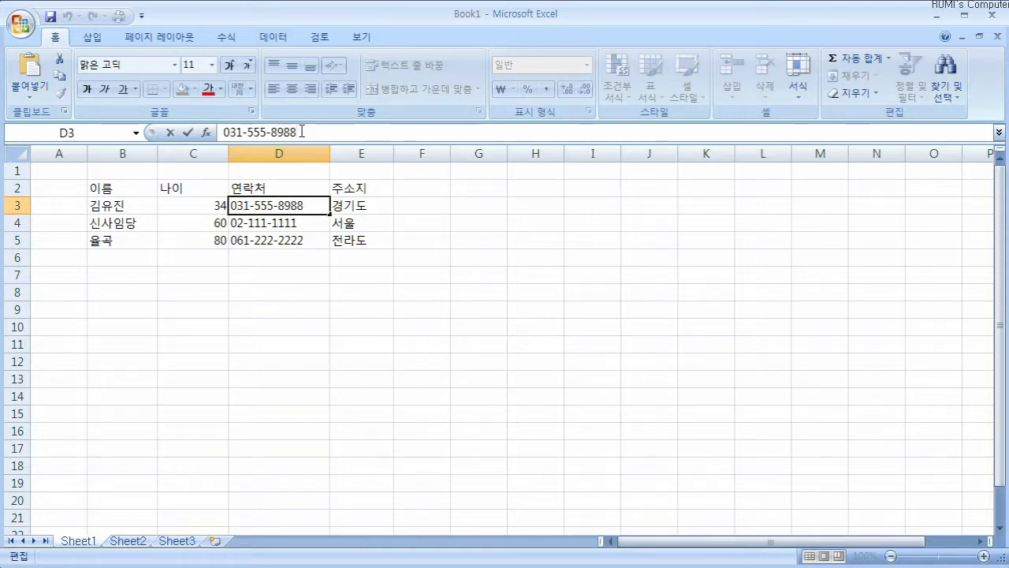
pyautogui.click(288, 269)
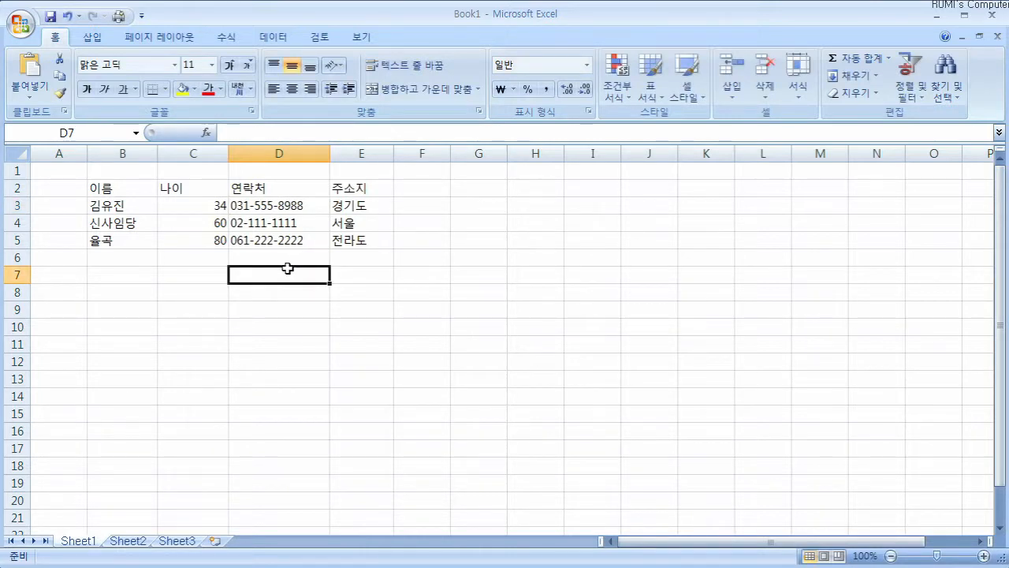
# Edit B4 with F2, deleting the final character 당 so it reads 신사임
pyautogui.click(128, 221)
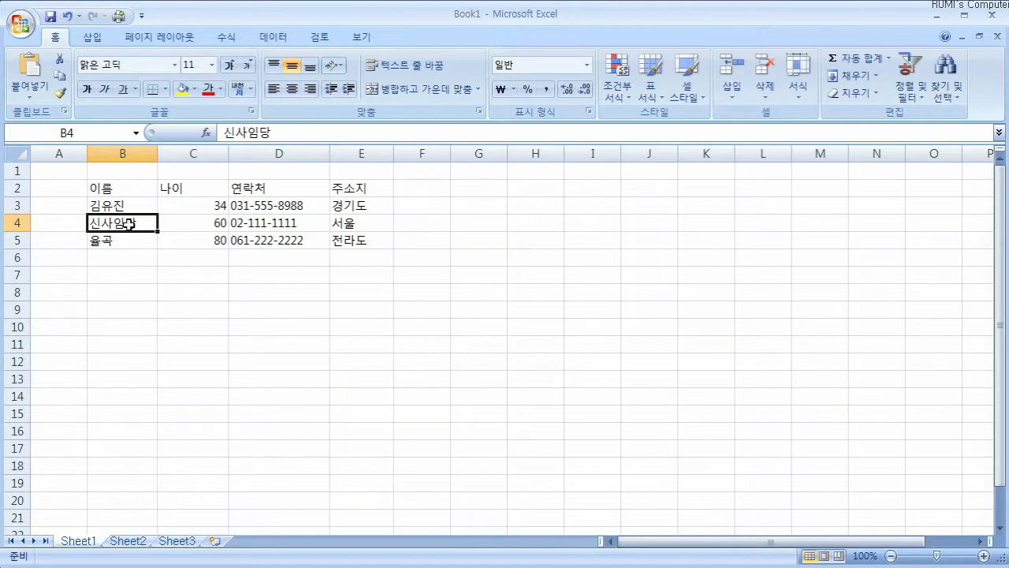
pyautogui.press('F2')
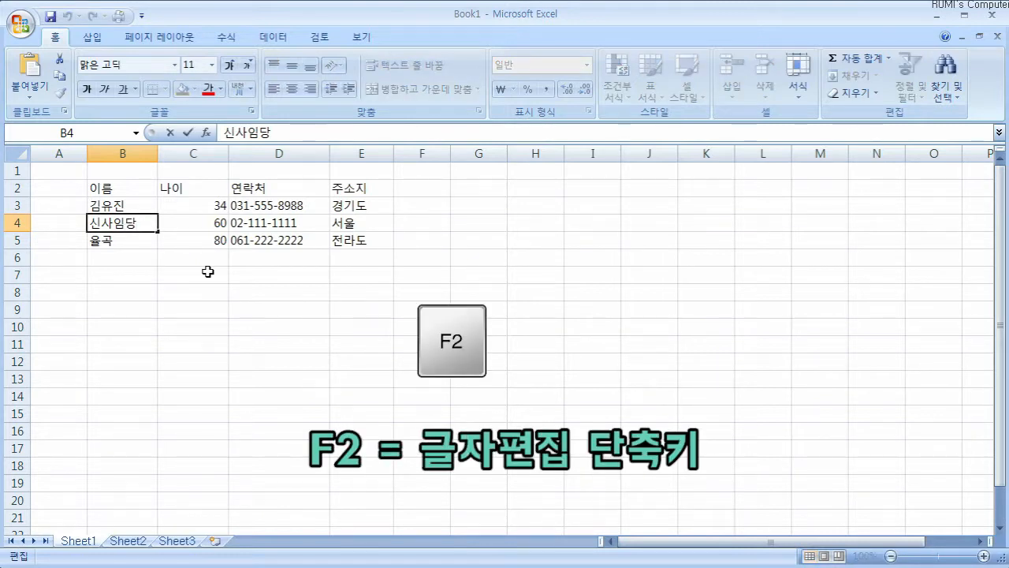
pyautogui.press('BackSpace')
pyautogui.press('Return')
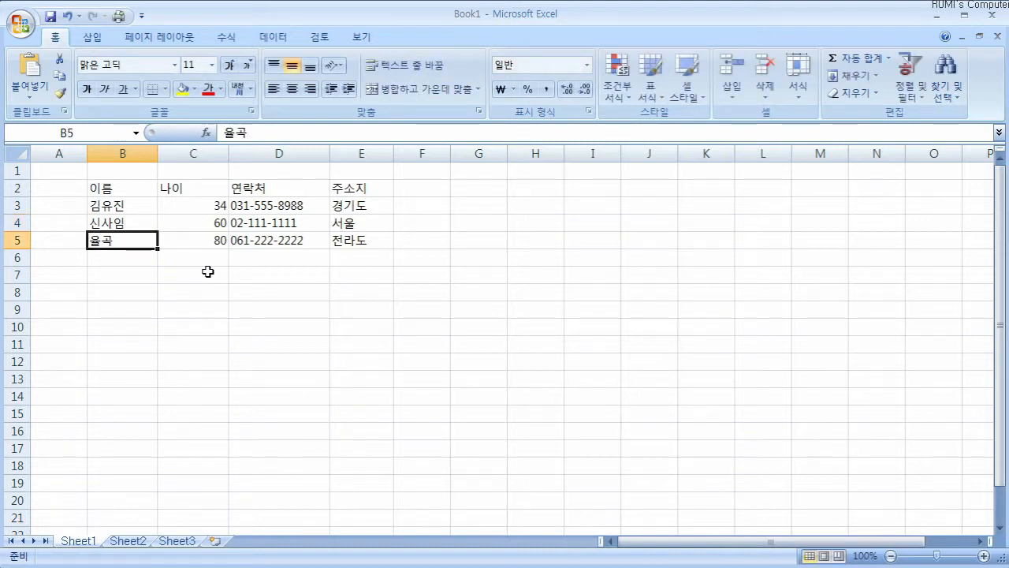